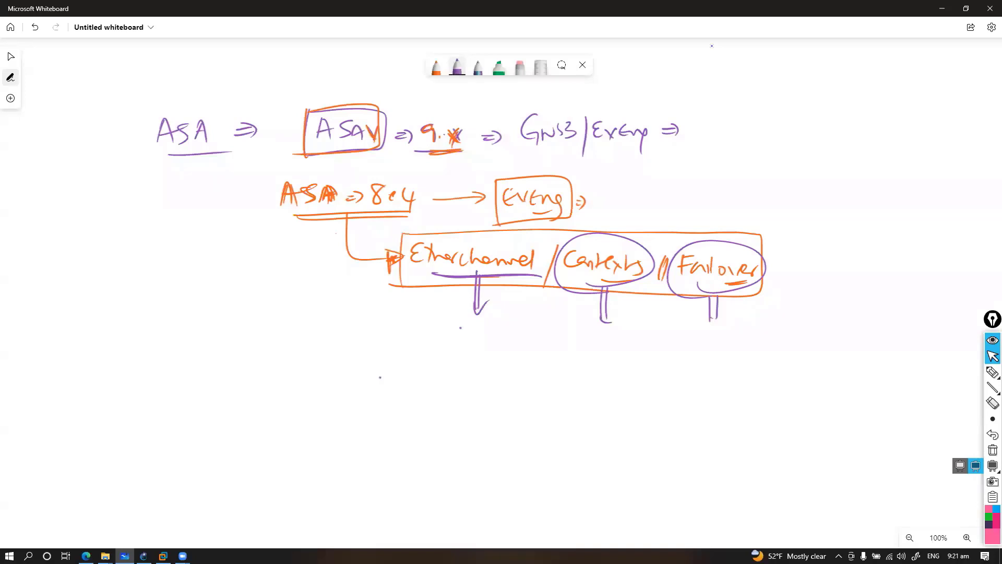
- With the annotation pen, circle the "ASA => 8.4" note and write "ASAv => 9.x" with underlines and a check mark below the diagram
key(ctrl+shift+1)
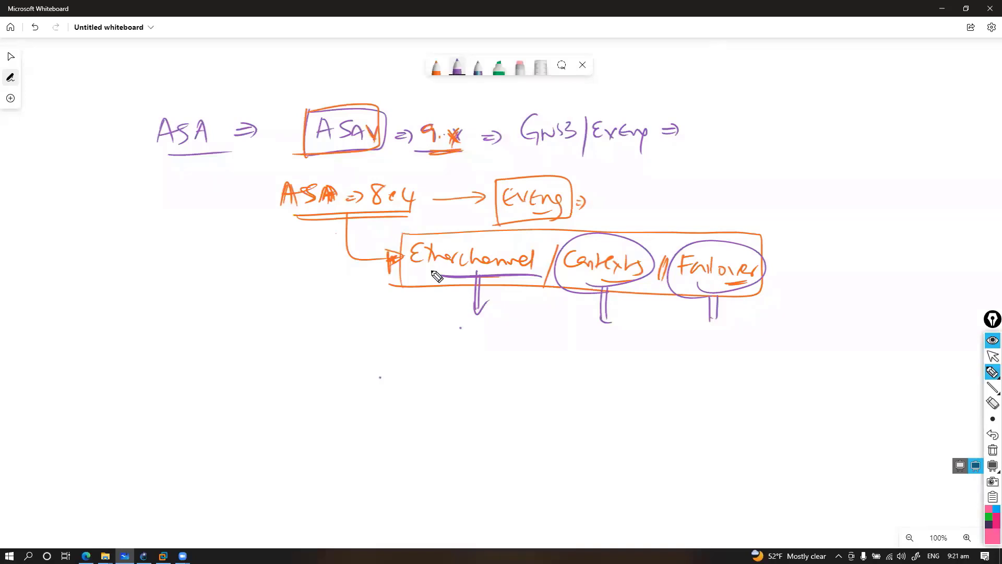
drag(330, 228, 363, 223)
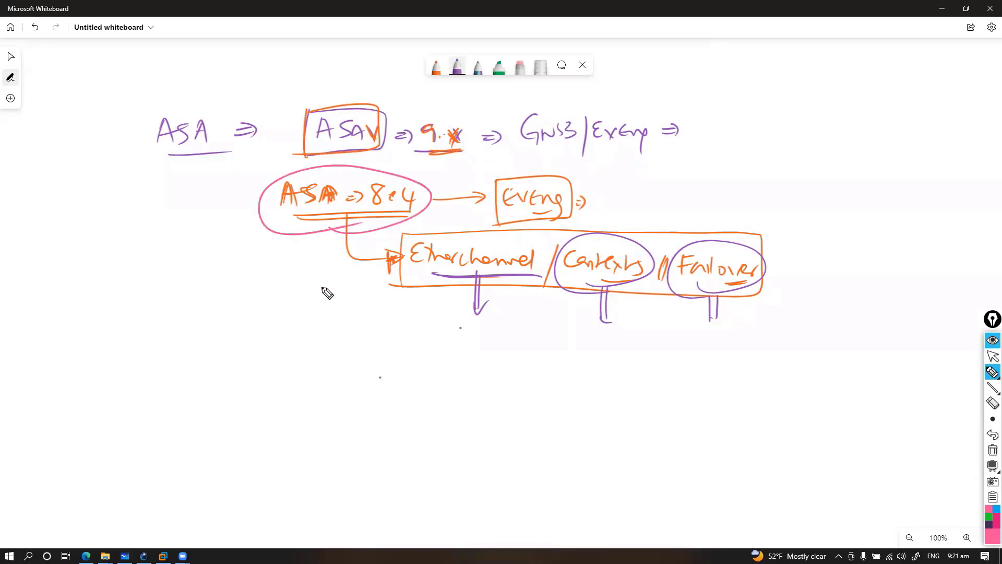
mouse_move(301, 374)
mouse_down()
mouse_move(305, 358)
mouse_move(344, 371)
mouse_move(364, 362)
mouse_up()
mouse_move(314, 390)
mouse_down()
mouse_move(373, 389)
mouse_move(405, 369)
mouse_move(459, 387)
mouse_up()
click(441, 383)
drag(458, 365, 446, 388)
drag(429, 397, 460, 389)
mouse_move(475, 376)
mouse_down()
mouse_move(497, 365)
mouse_move(495, 375)
mouse_up()
mouse_move(486, 367)
mouse_down()
mouse_move(496, 376)
mouse_move(525, 364)
mouse_up()
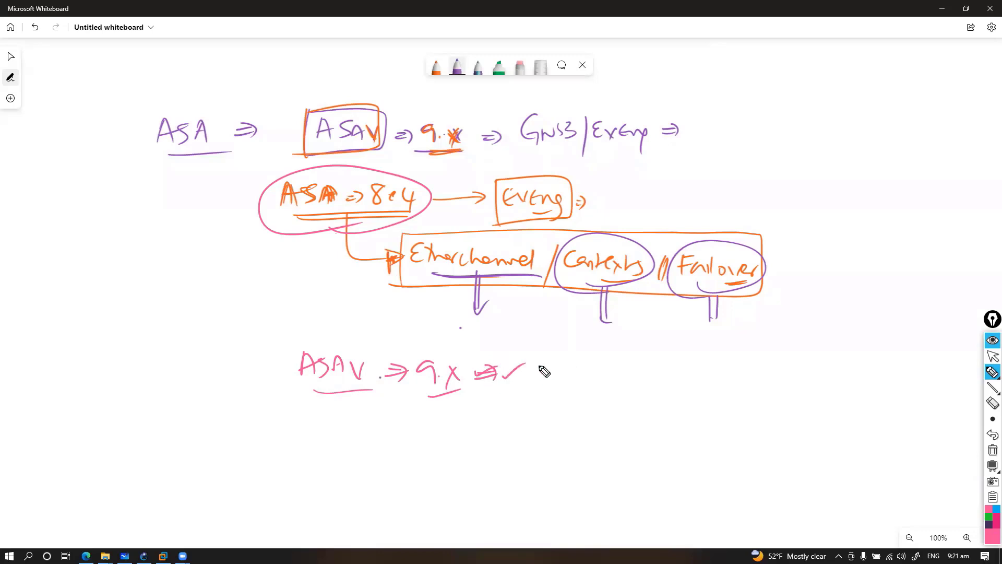
- Circle the simulator names in the first row, draw an arrow to them from ASAv, and clear all pen annotations
drag(592, 162, 612, 146)
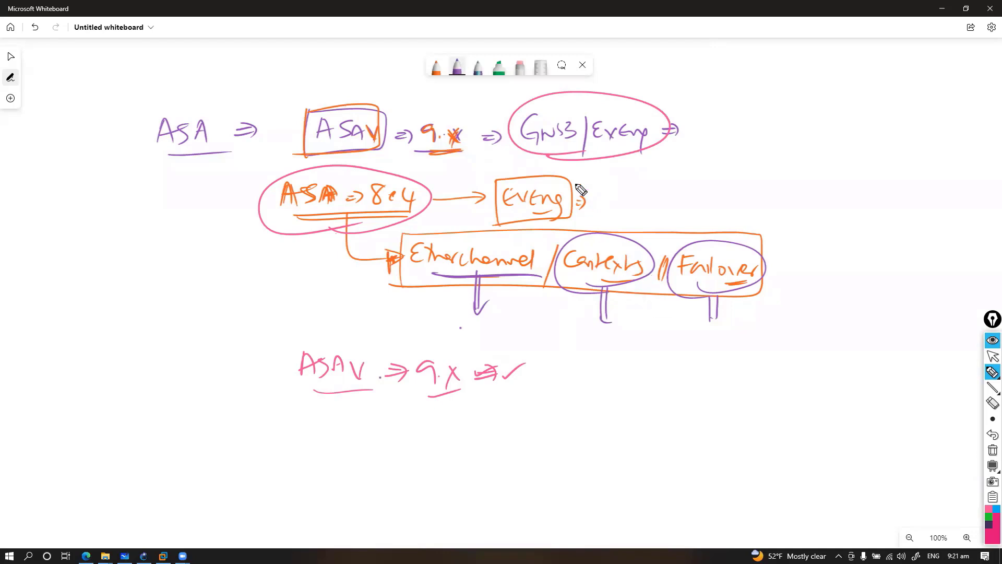
mouse_move(389, 115)
mouse_down()
mouse_move(507, 99)
mouse_move(496, 110)
mouse_up()
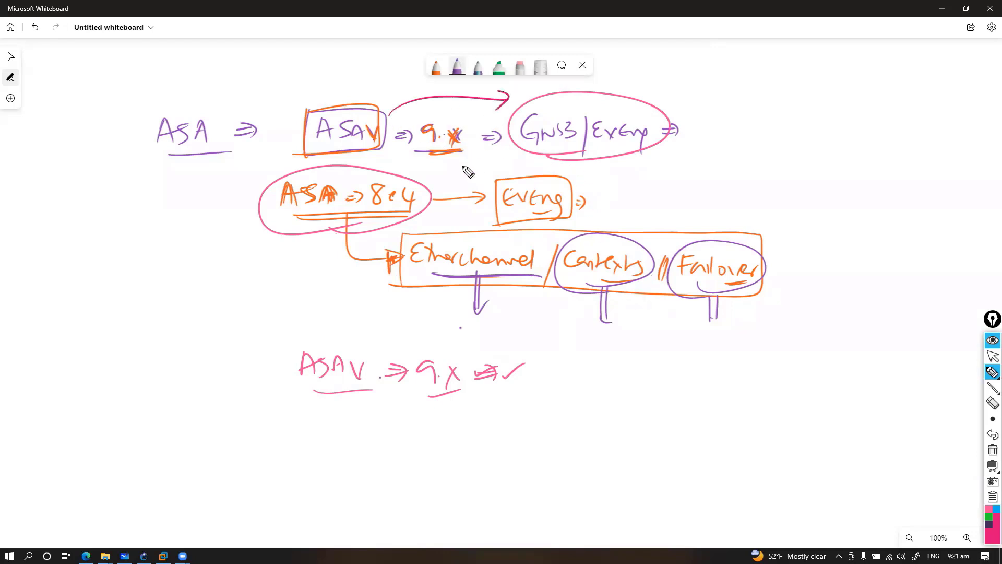
key(ctrl+shift+c)
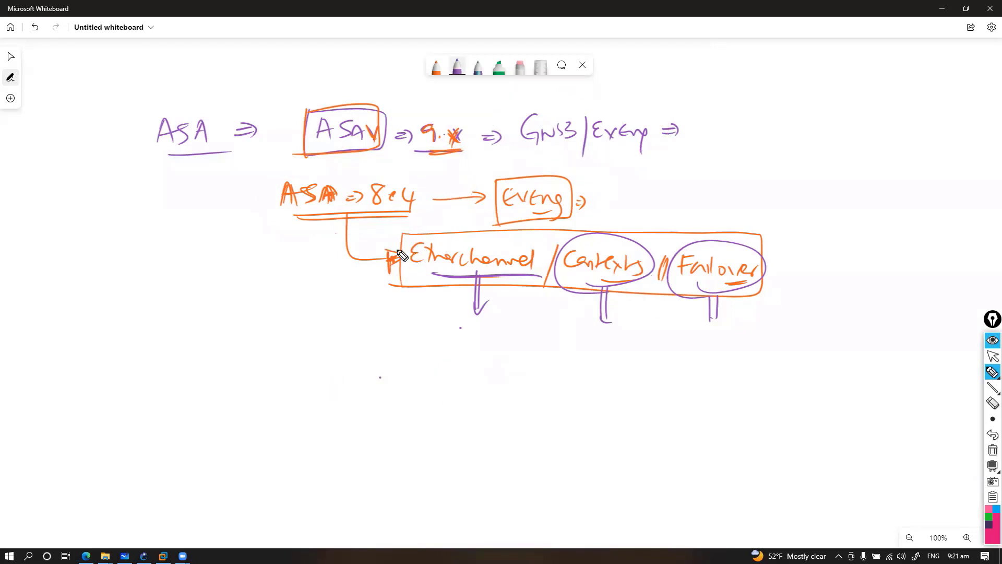
- Circle "ASA => 8.4" with a downward arrow and tick Etherchannel, Contexts and Failover
mouse_move(347, 223)
mouse_down()
mouse_move(272, 218)
mouse_move(362, 206)
mouse_move(331, 224)
mouse_move(338, 254)
mouse_up()
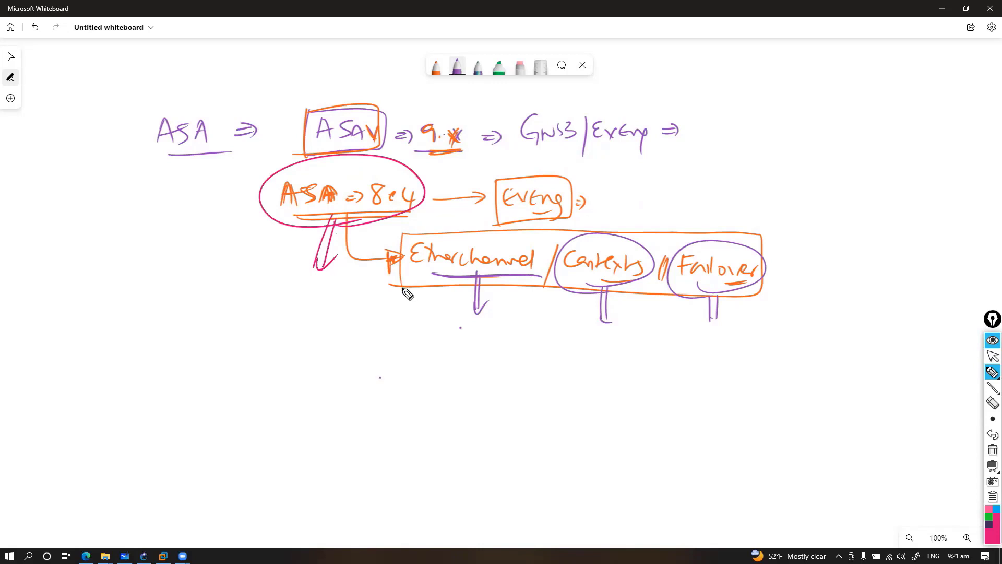
drag(501, 271, 472, 282)
drag(592, 242, 633, 235)
drag(693, 243, 737, 232)
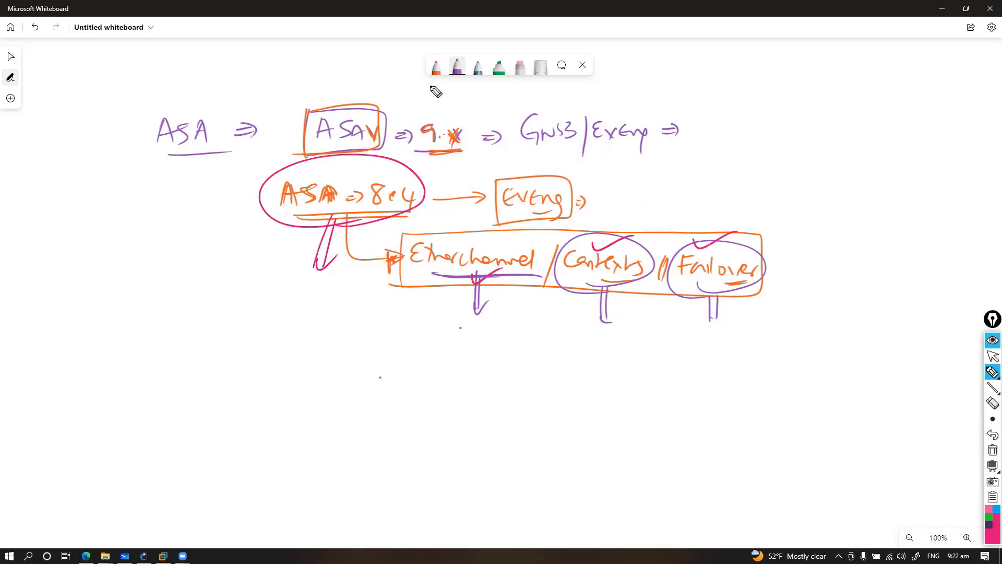
- Cross out ASAv, 9.x and the simulator names in the first row and circle 8.4, finishing by clearing the annotations
drag(353, 106, 341, 156)
drag(338, 113, 357, 151)
mouse_move(397, 108)
mouse_down()
mouse_move(447, 118)
mouse_move(434, 153)
mouse_up()
mouse_move(444, 110)
mouse_down()
mouse_move(427, 154)
mouse_move(471, 143)
mouse_up()
drag(471, 111, 448, 152)
drag(524, 116, 545, 149)
mouse_move(561, 120)
mouse_down()
mouse_move(540, 151)
mouse_move(606, 151)
mouse_up()
drag(608, 119, 585, 152)
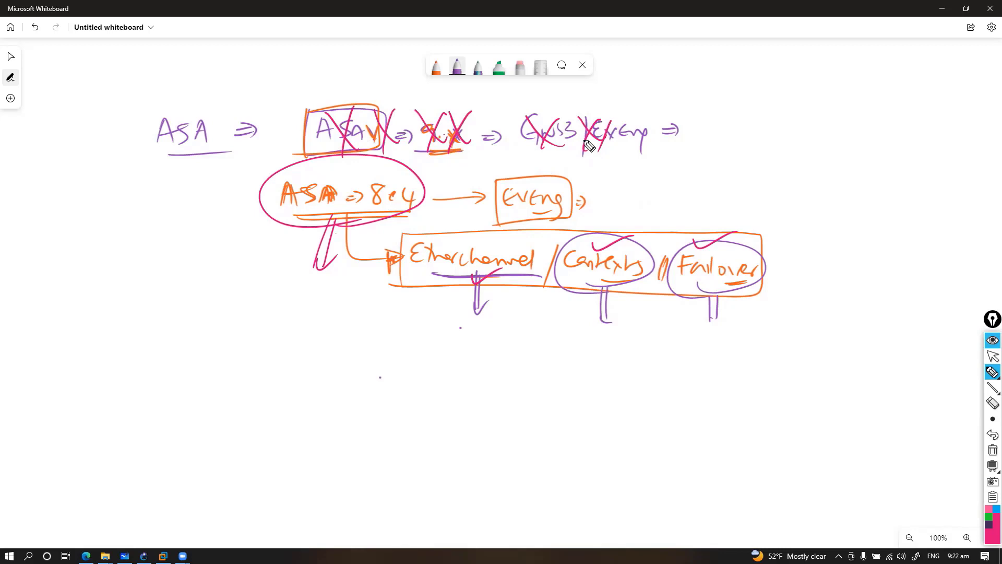
drag(398, 183, 379, 214)
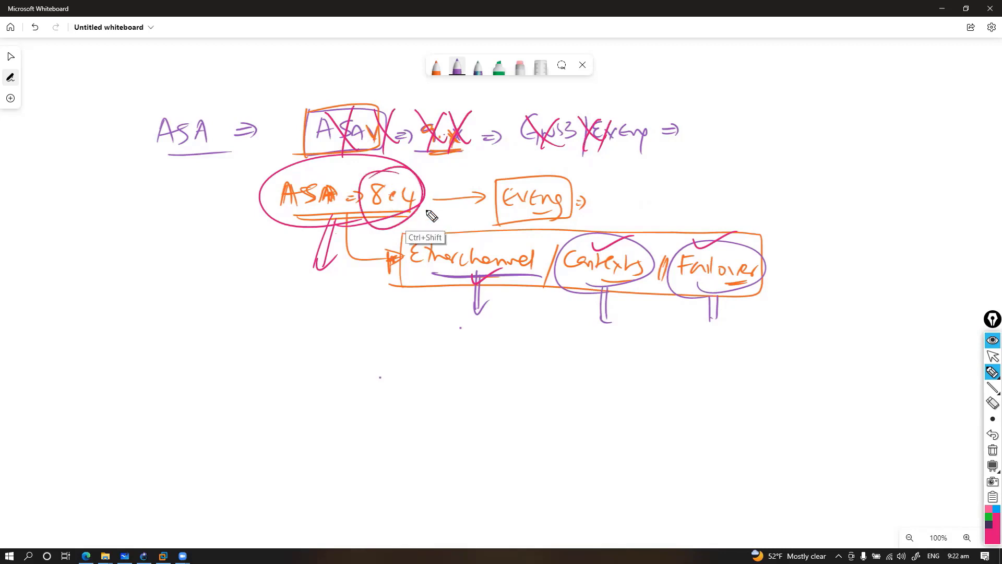
key(ctrl+shift+Delete)
- Add a divider and an orange, circled and underlined "GNS3" with an outgoing arrow after EvEng in the ASA 8.4 row
drag(588, 180, 582, 222)
click(437, 67)
mouse_move(580, 199)
mouse_down()
mouse_move(597, 208)
mouse_move(624, 190)
mouse_move(650, 204)
mouse_up()
mouse_move(660, 198)
mouse_down()
mouse_move(672, 189)
mouse_move(650, 213)
mouse_up()
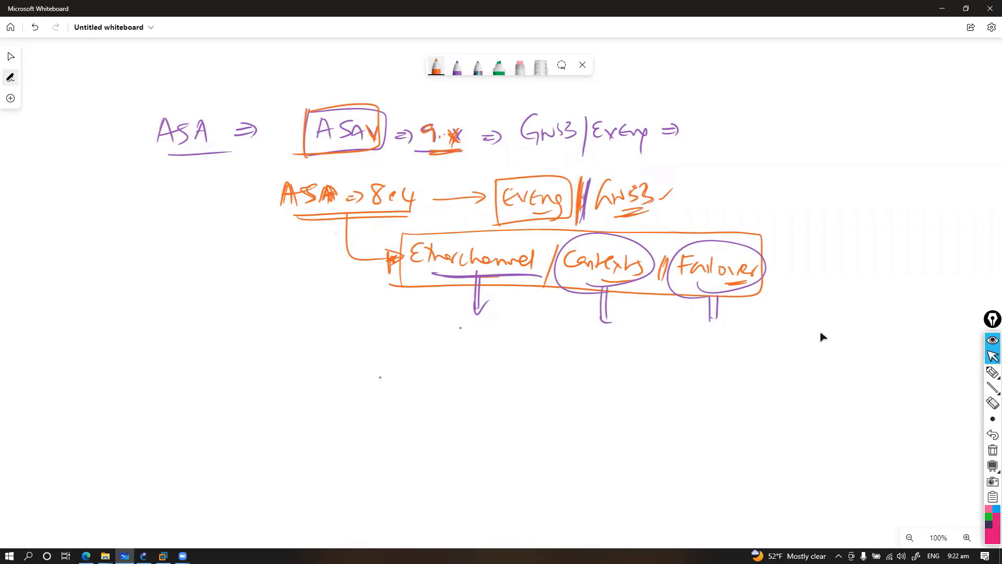
mouse_move(642, 166)
mouse_down()
mouse_move(670, 194)
mouse_move(719, 198)
mouse_up()
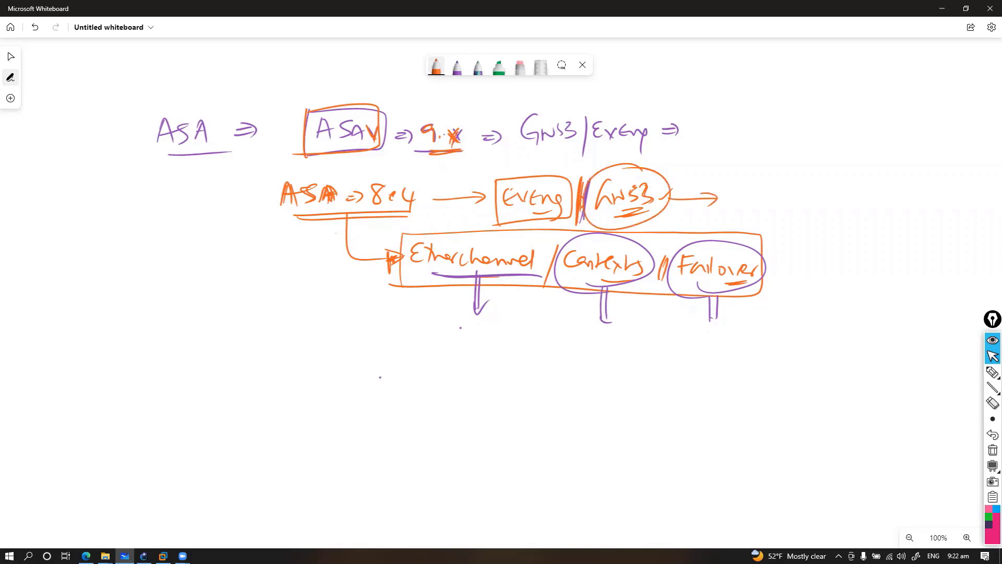
- Switch to GNS3 and mark the Servers Summary entries with a pen outline and an arrow
click(143, 556)
click(991, 373)
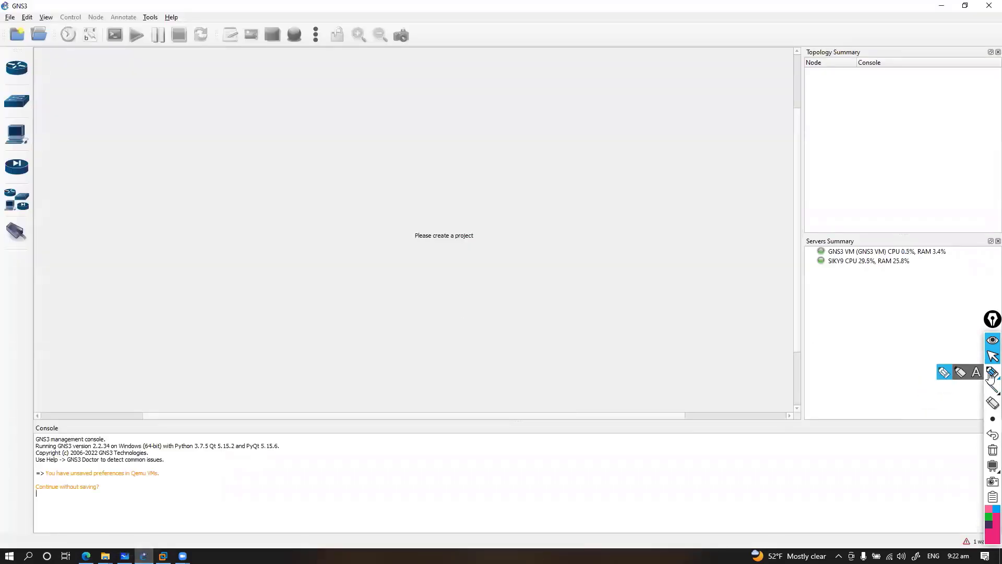
mouse_move(814, 286)
mouse_down()
mouse_move(955, 278)
mouse_move(957, 228)
mouse_move(780, 223)
mouse_move(790, 269)
mouse_move(819, 292)
mouse_up()
drag(866, 169, 872, 219)
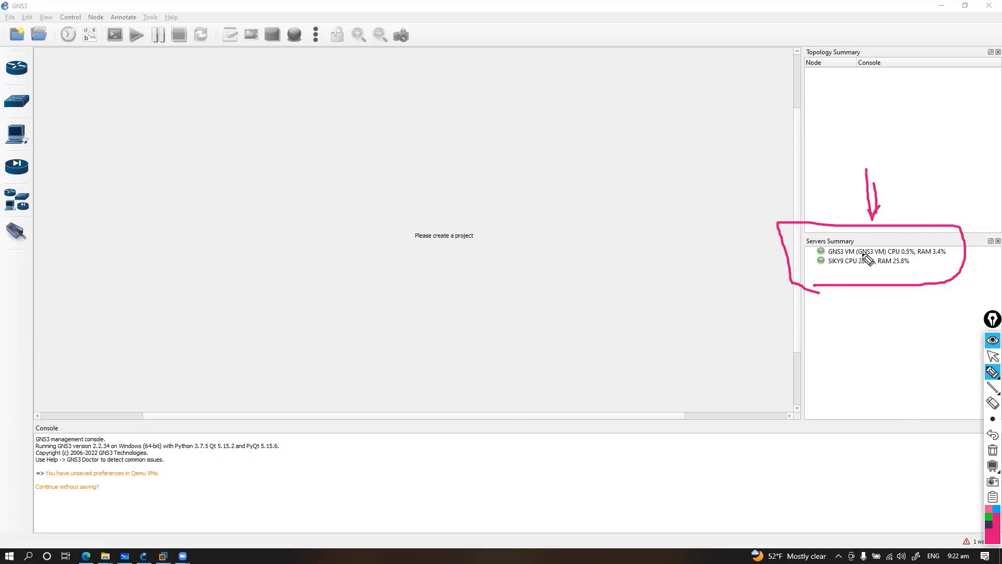
- Open the preferences, review the GNS3 VM and QEMU settings, and show the Qemu VM templates
click(27, 17)
click(44, 66)
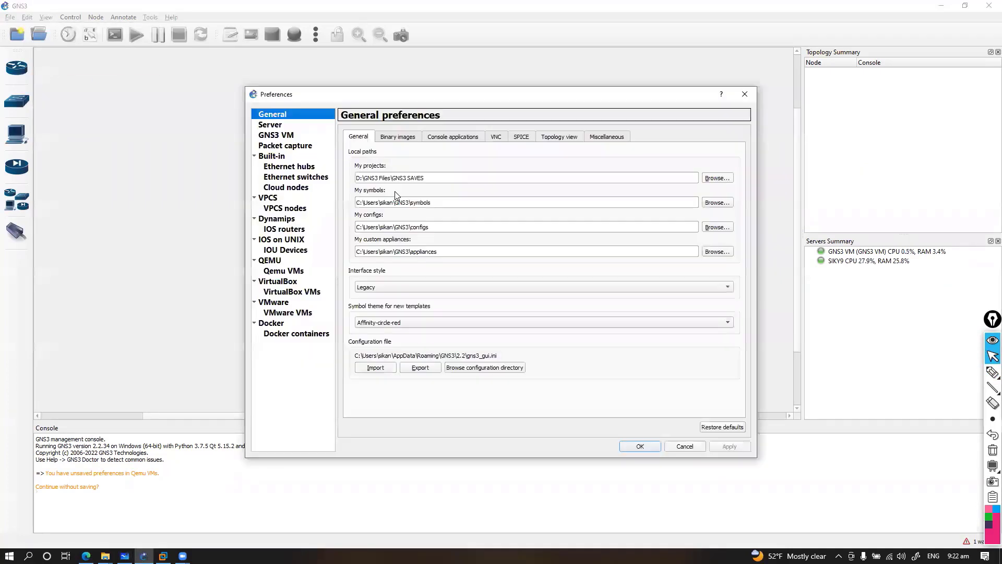
click(275, 136)
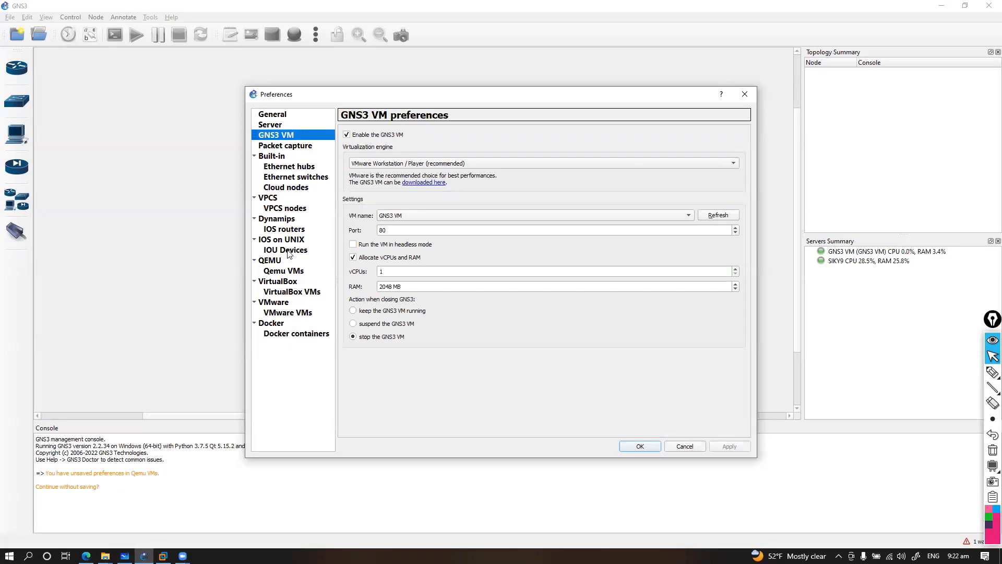
click(284, 272)
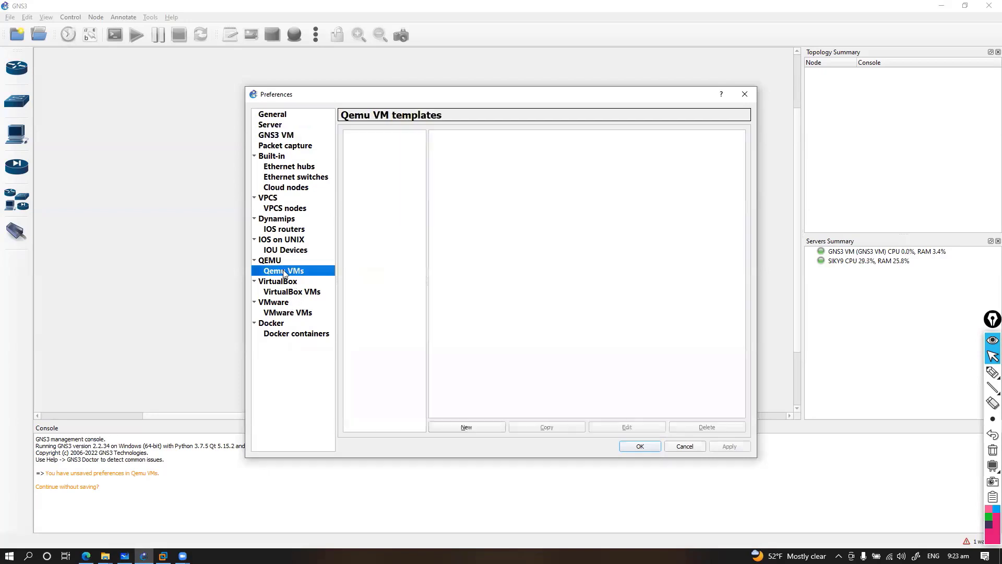
click(270, 260)
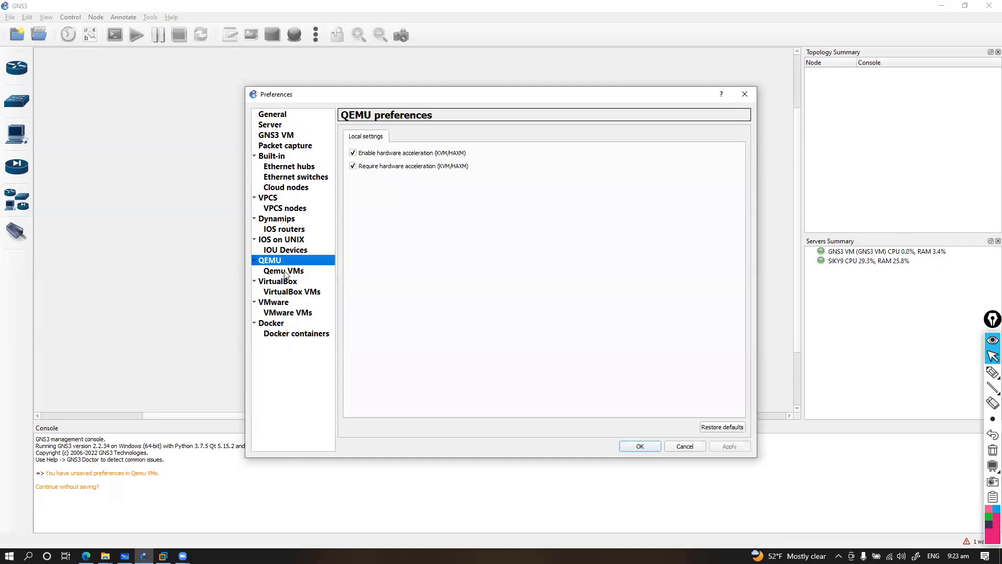
click(286, 272)
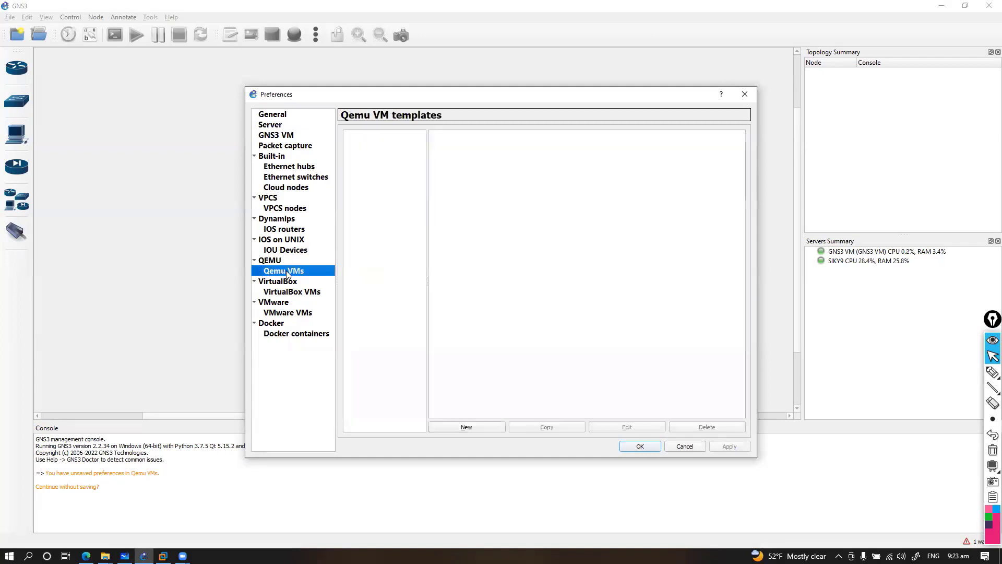
- Start a new QEMU VM template and set it to run on the GNS3 VM
click(467, 428)
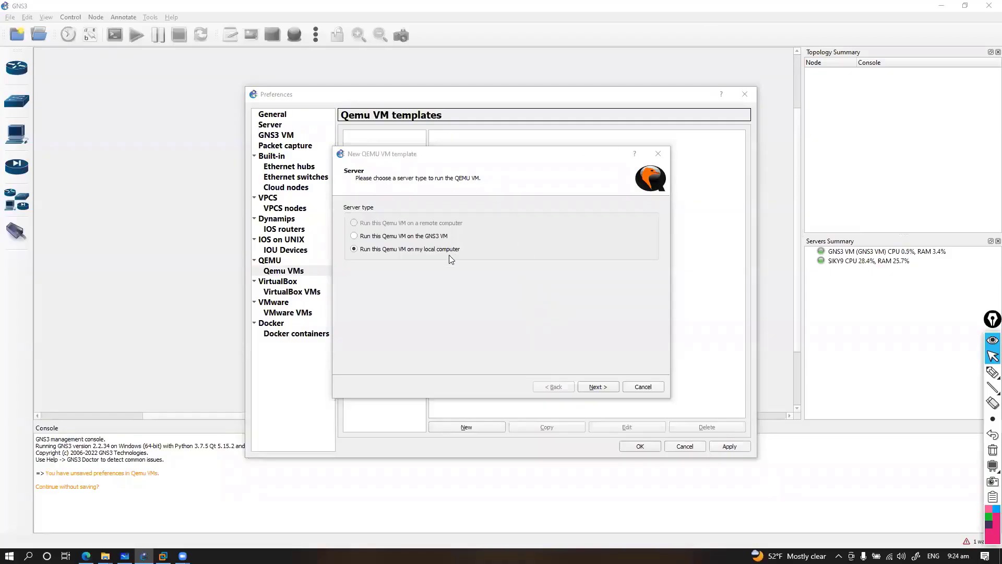
click(402, 238)
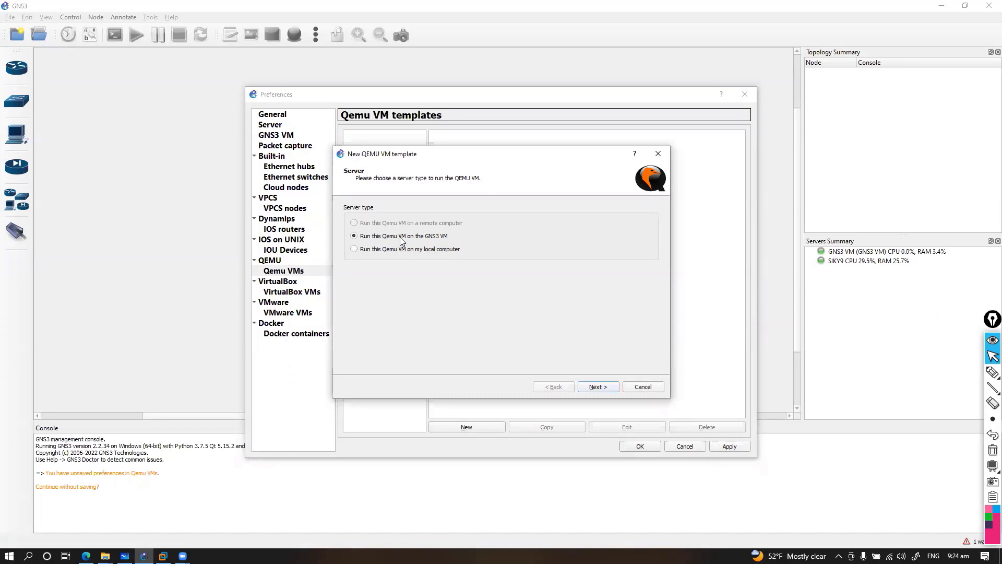
click(992, 372)
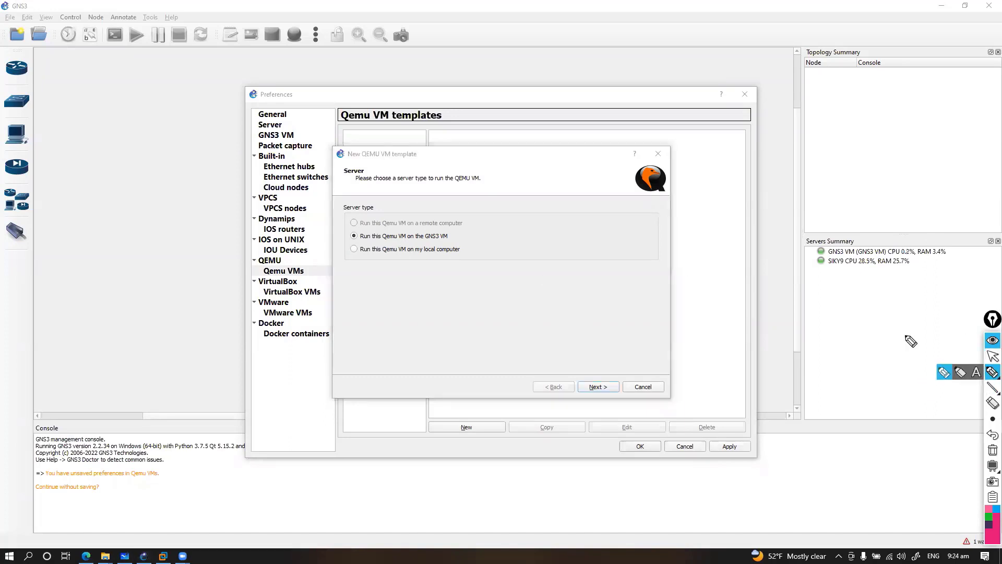
drag(817, 256, 875, 260)
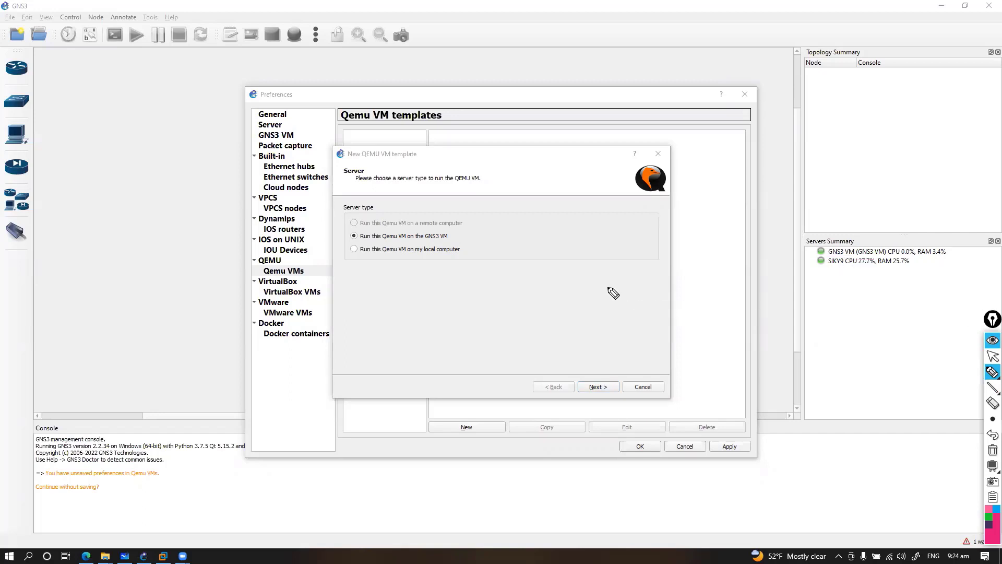
key(Escape)
click(595, 388)
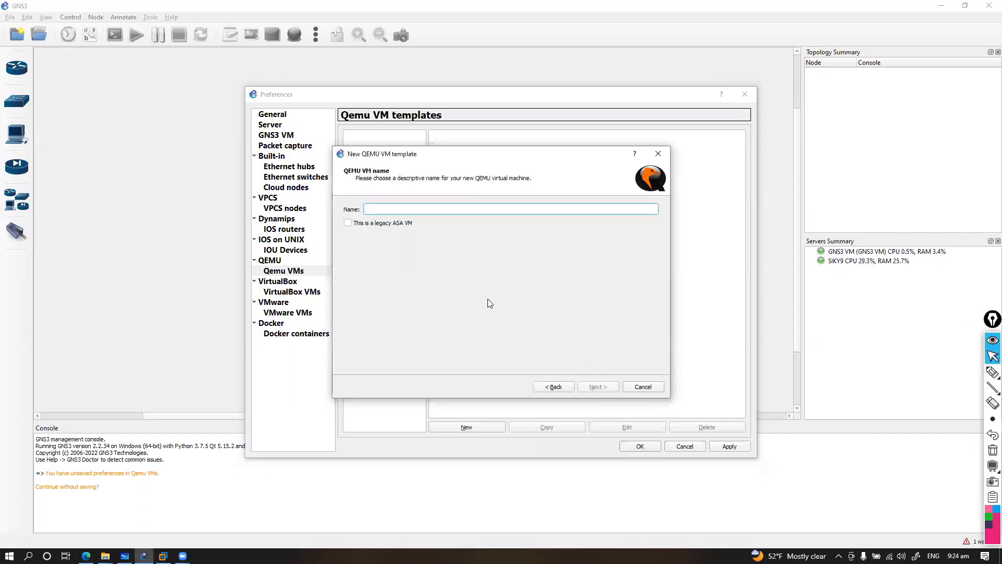
- Name the template "ASA 84", mark it as a legacy ASA VM, and accept the compatibility warning
text(GNS)
key(BackSpace)
key(BackSpace)
text(ASA 84)
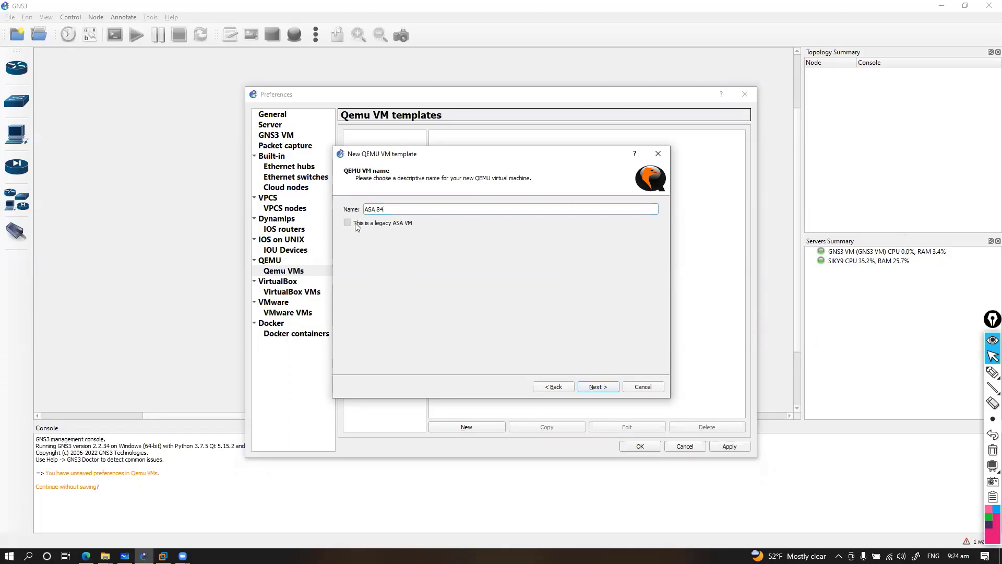
click(597, 390)
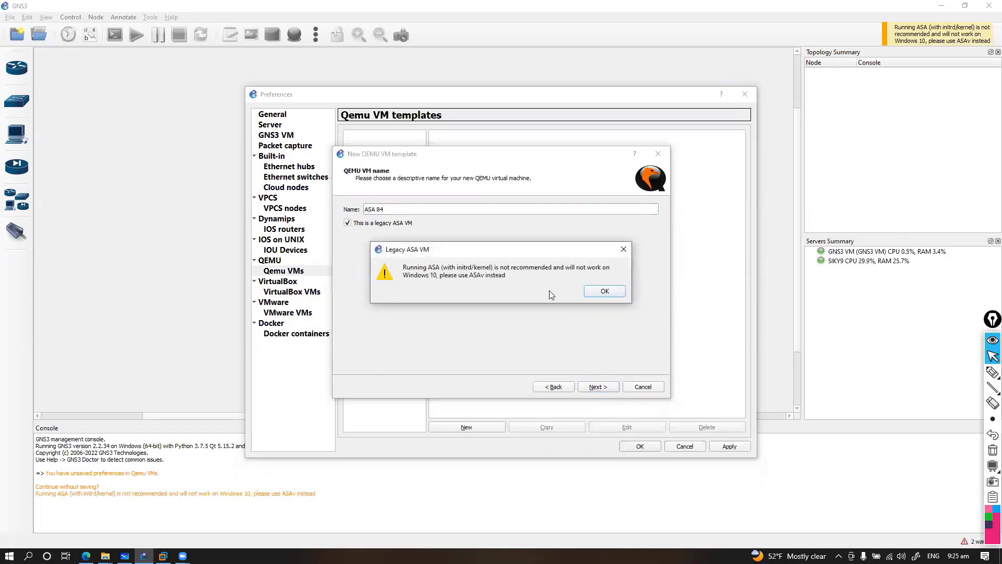
click(588, 294)
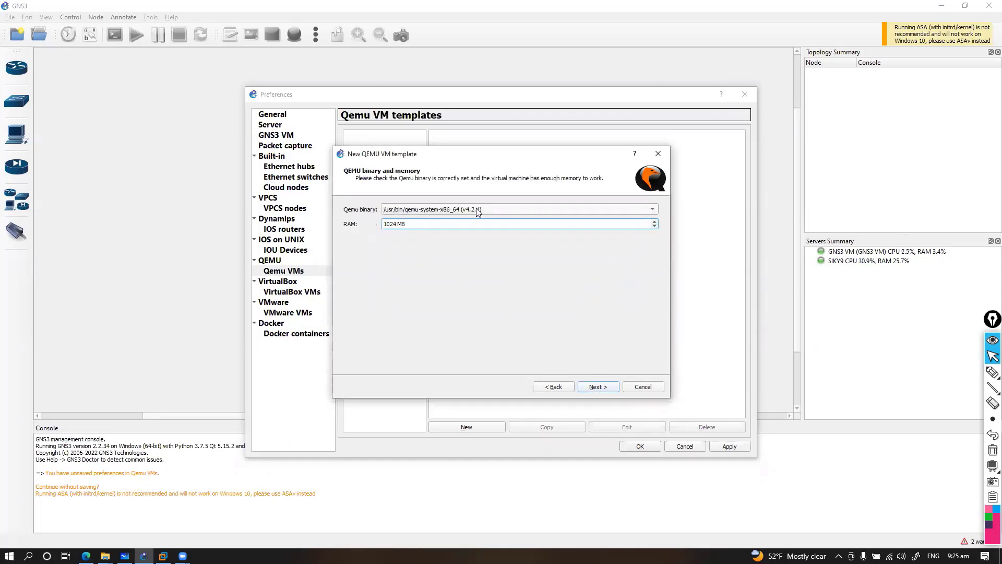
- Accept the qemu-system-x86_64 binary with 1024 MB of RAM and the telnet console type
click(599, 388)
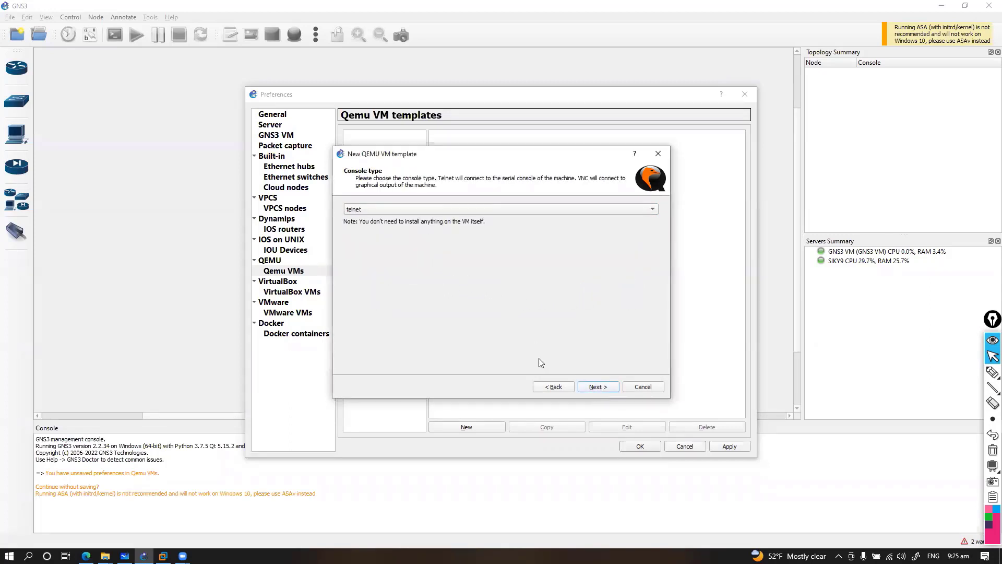
click(596, 388)
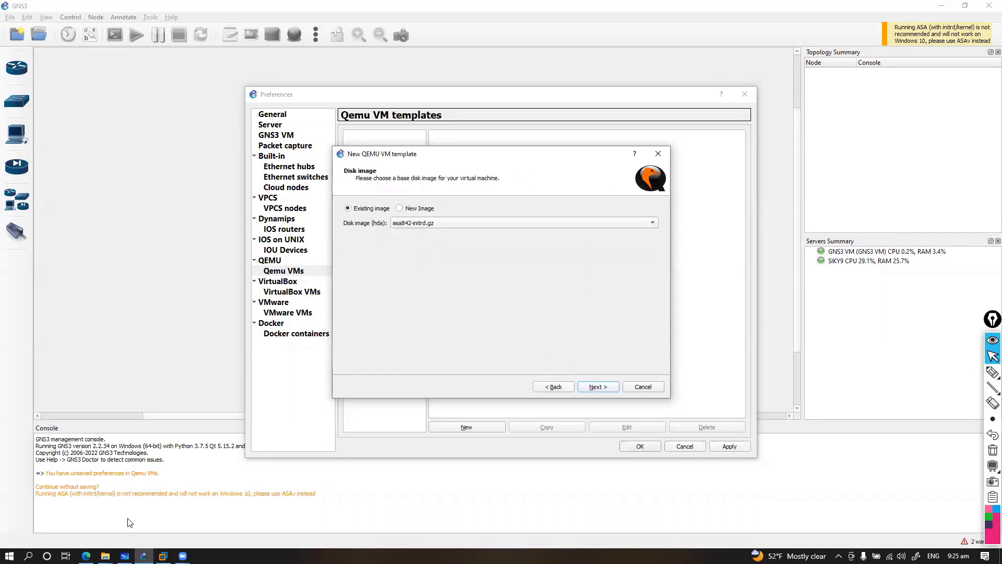
- Switch to the browser to examine the asa842 image files in the "ASA 8.4 GNS3 VM" Drive folder, and return to GNS3
key(alt+Tab)
click(992, 372)
mouse_move(223, 109)
mouse_down()
mouse_move(409, 106)
mouse_move(402, 87)
mouse_move(336, 109)
mouse_up()
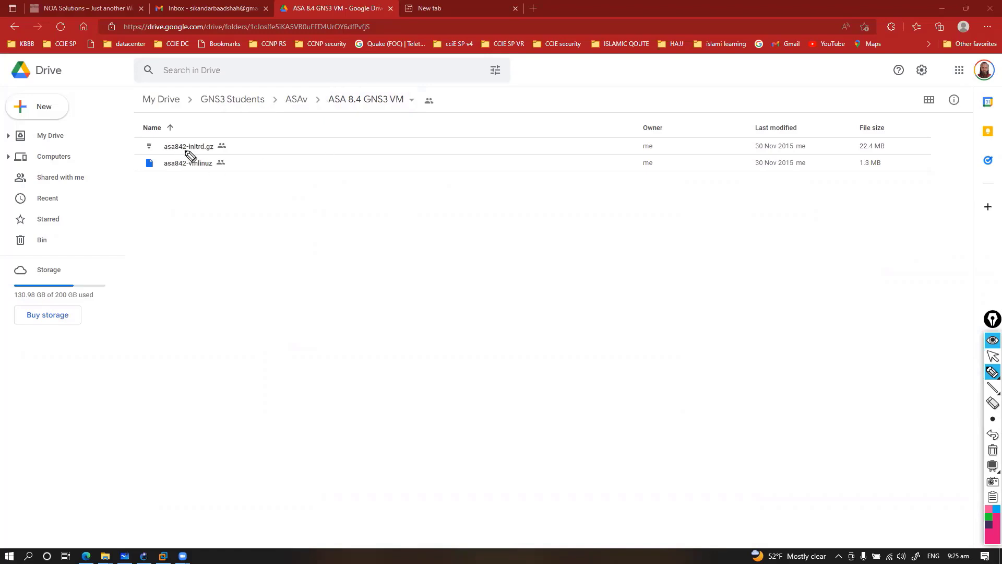
key(ctrl+shift+1)
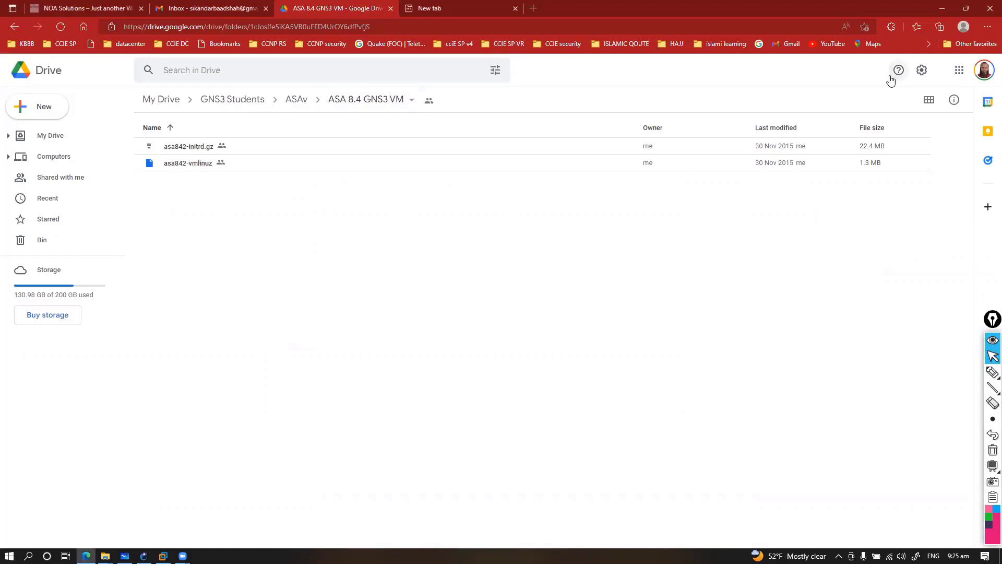
click(942, 9)
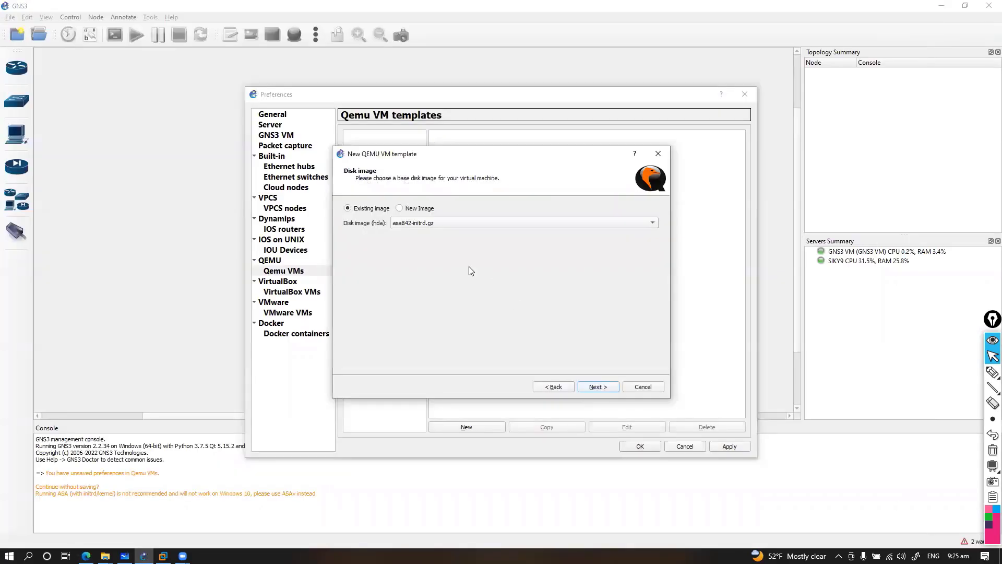
click(424, 225)
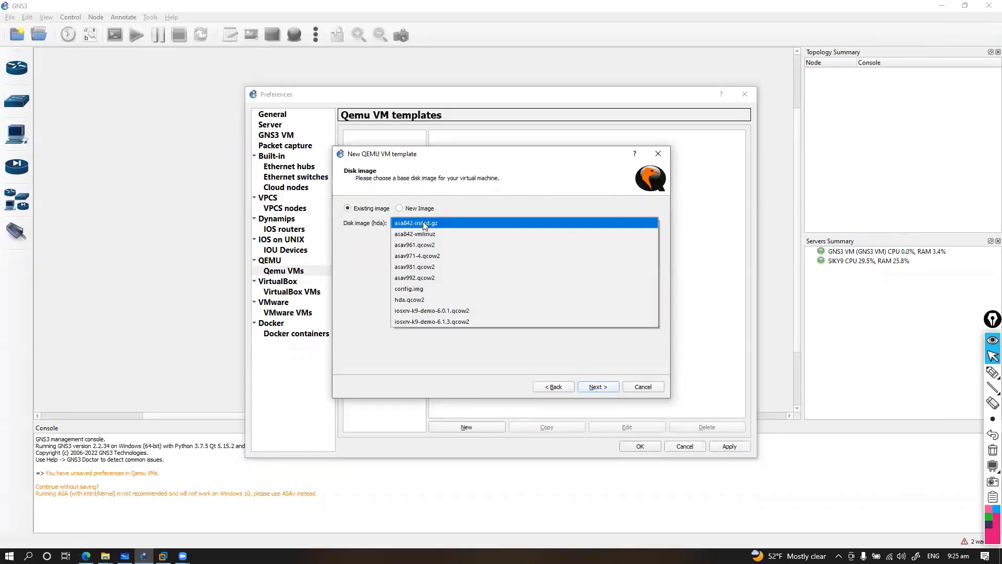
click(424, 223)
click(410, 209)
click(614, 223)
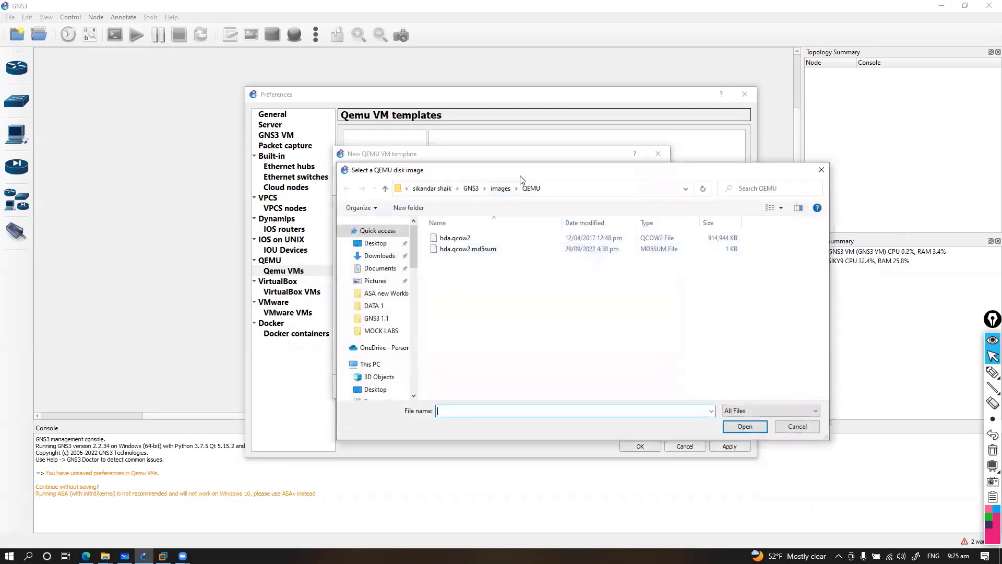
drag(526, 178, 552, 244)
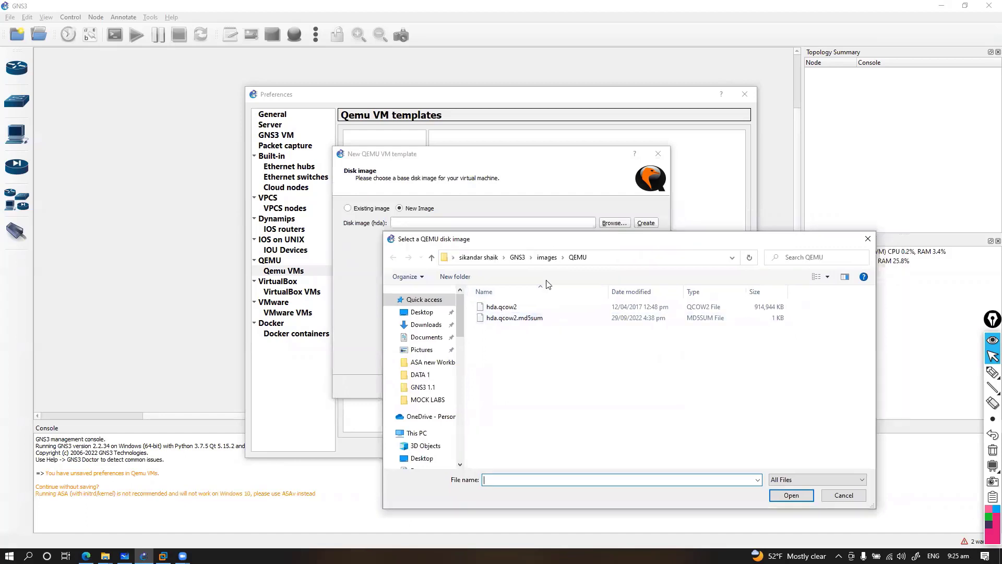
click(421, 312)
double_click(500, 309)
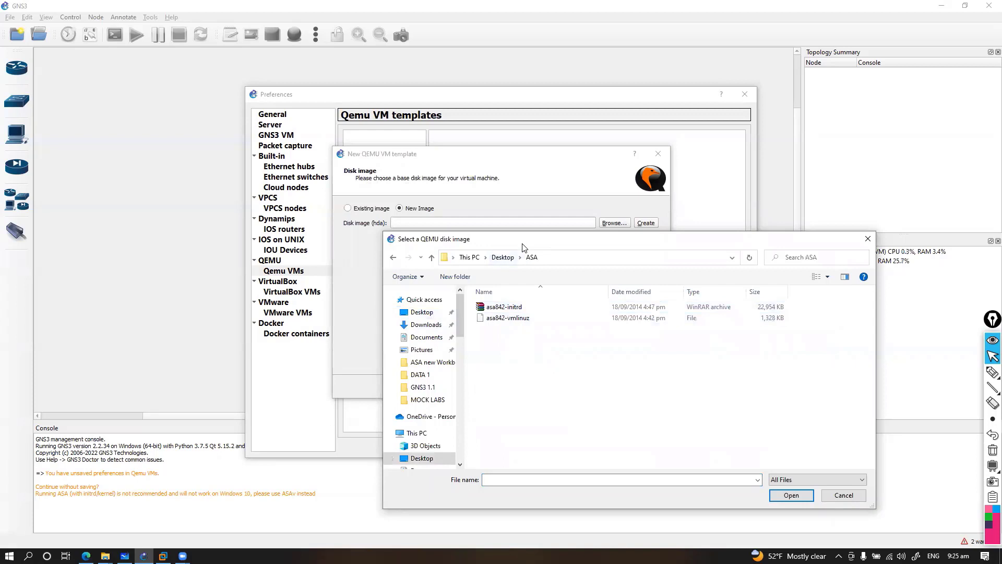
drag(523, 247, 476, 242)
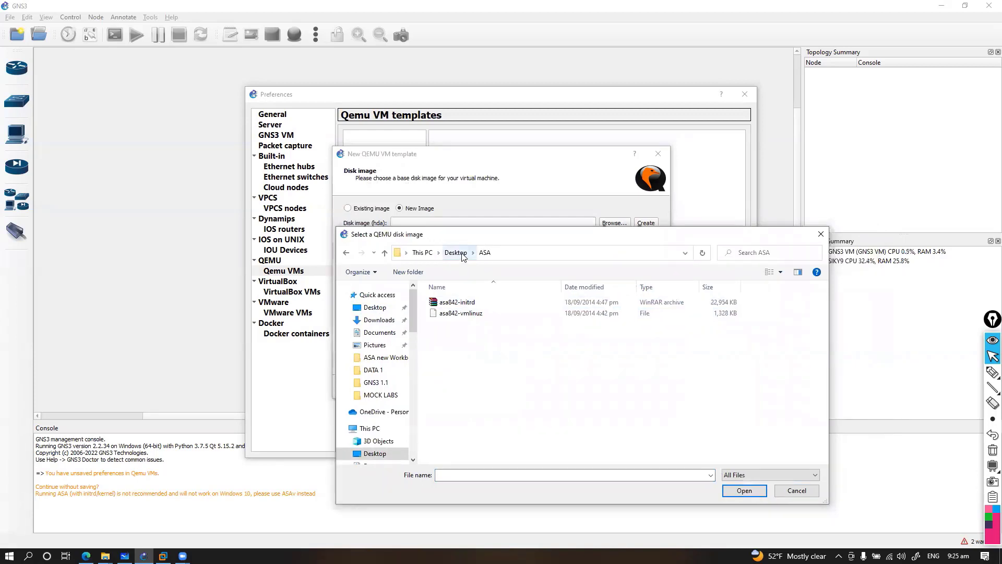
click(346, 252)
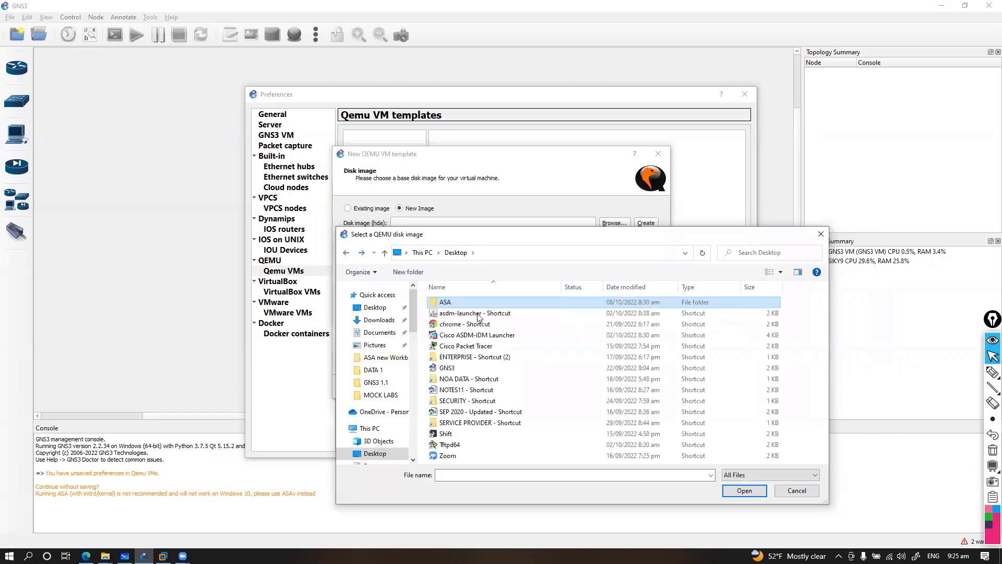
click(796, 490)
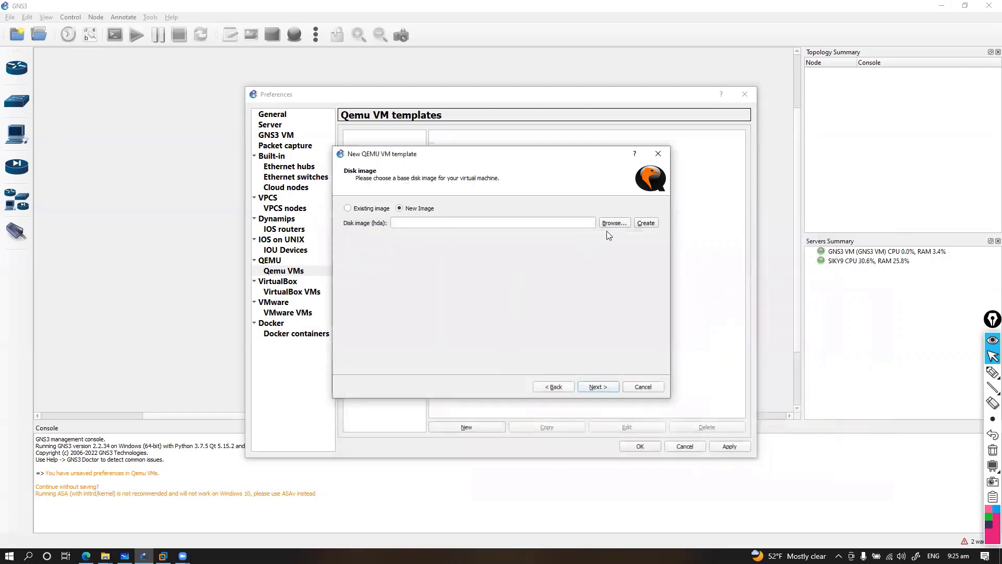
click(349, 208)
click(460, 223)
click(457, 223)
- Upload hda.qcow2 from the GNS3 QEMU images folder as a new disk image, and cancel the Qemu image creator
click(399, 208)
click(611, 223)
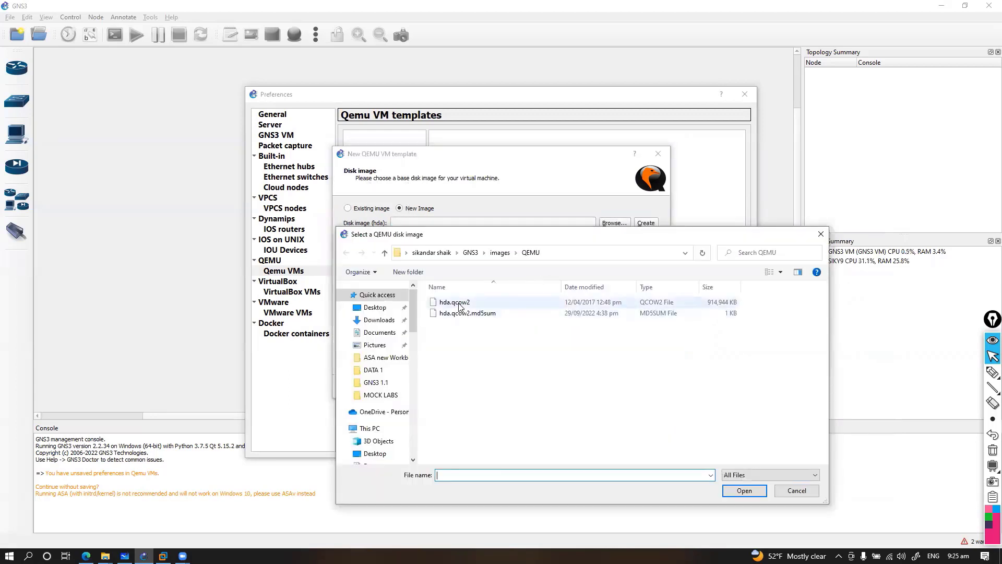
double_click(459, 306)
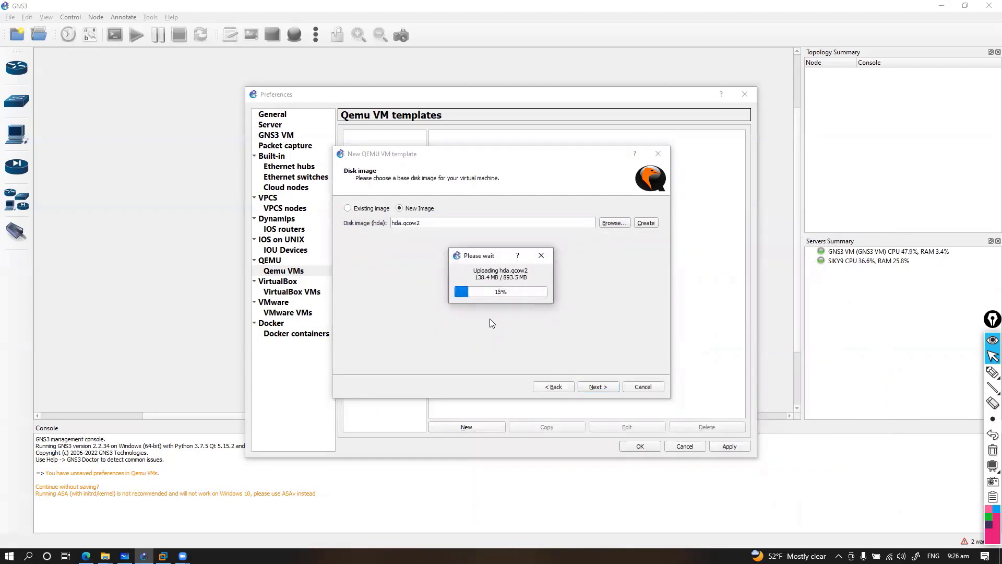
click(541, 255)
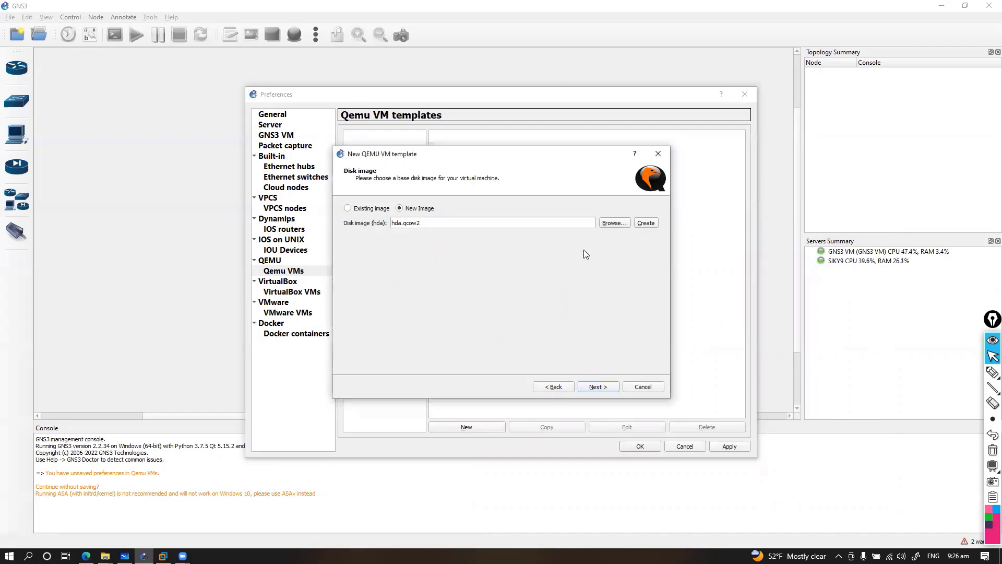
click(646, 223)
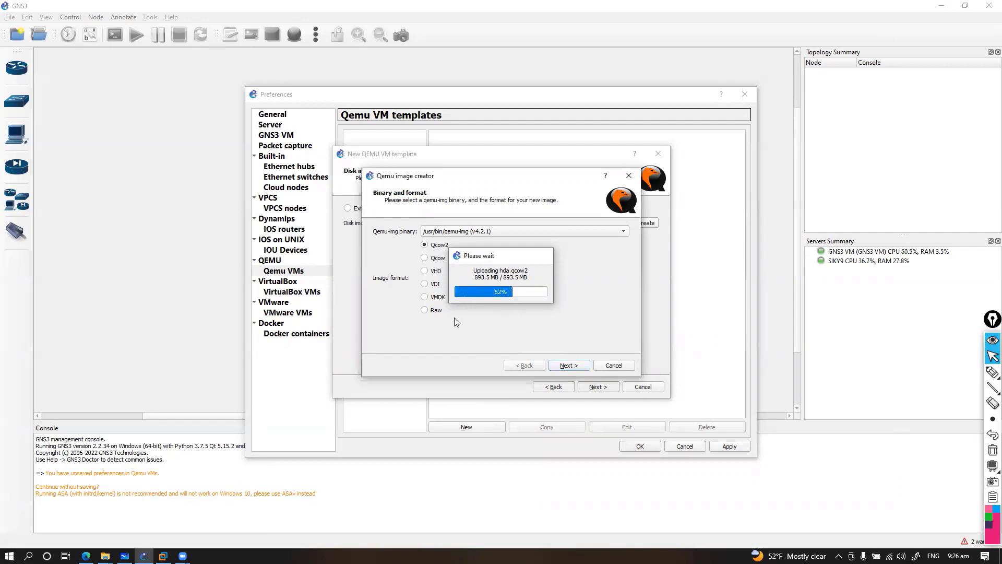
click(611, 367)
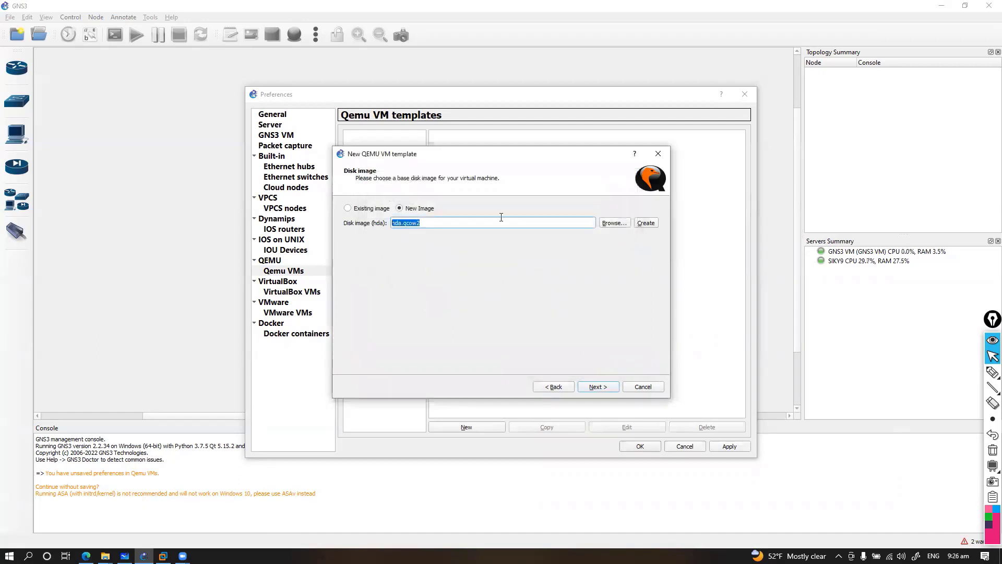
click(611, 223)
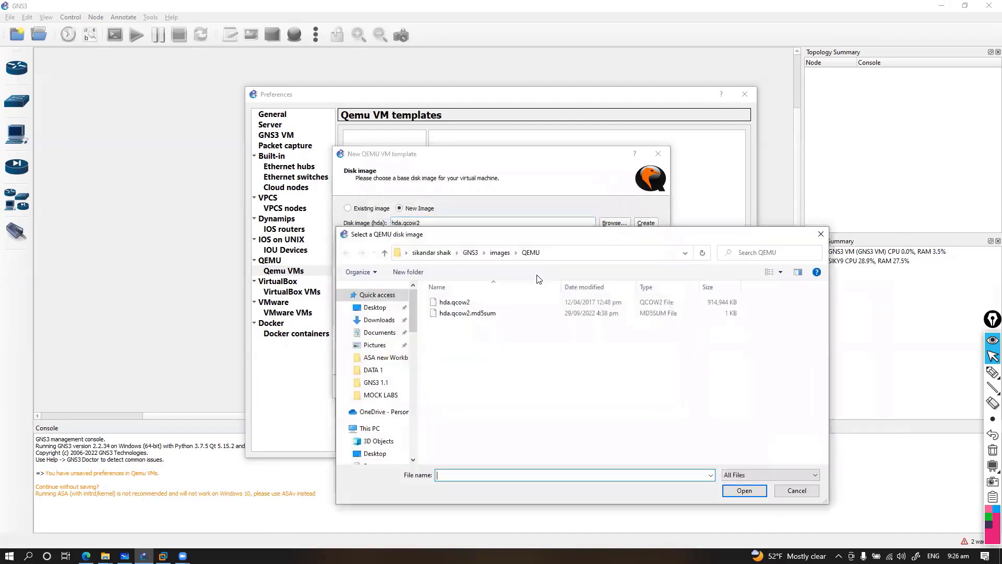
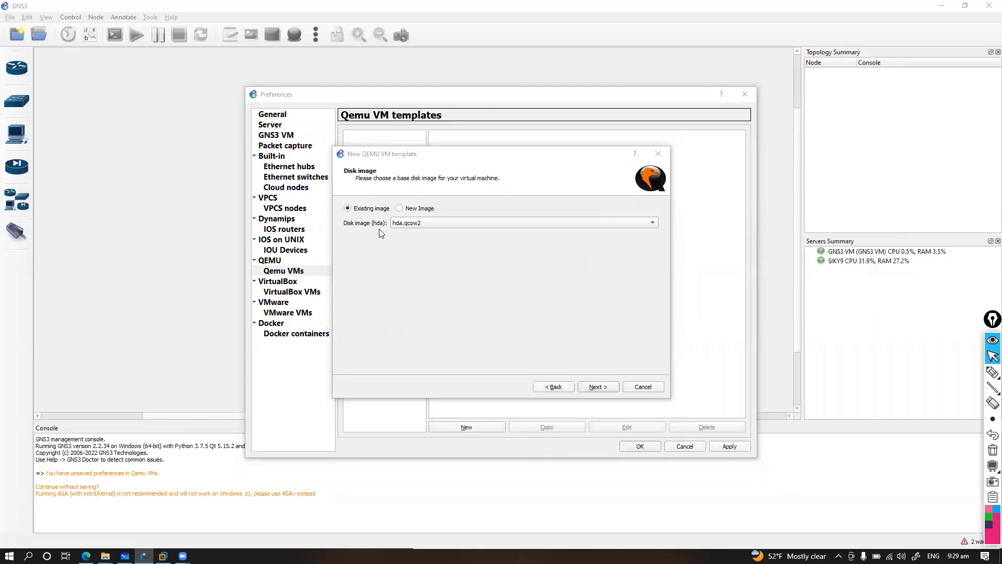
- Use the existing image hda.qcow2 as the template's hda disk image
click(401, 208)
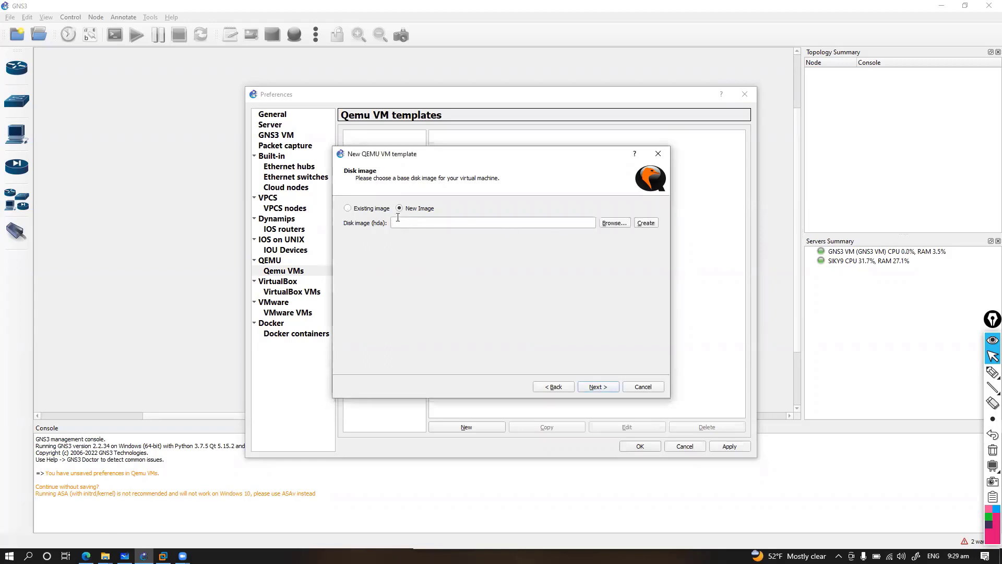
click(368, 209)
click(426, 223)
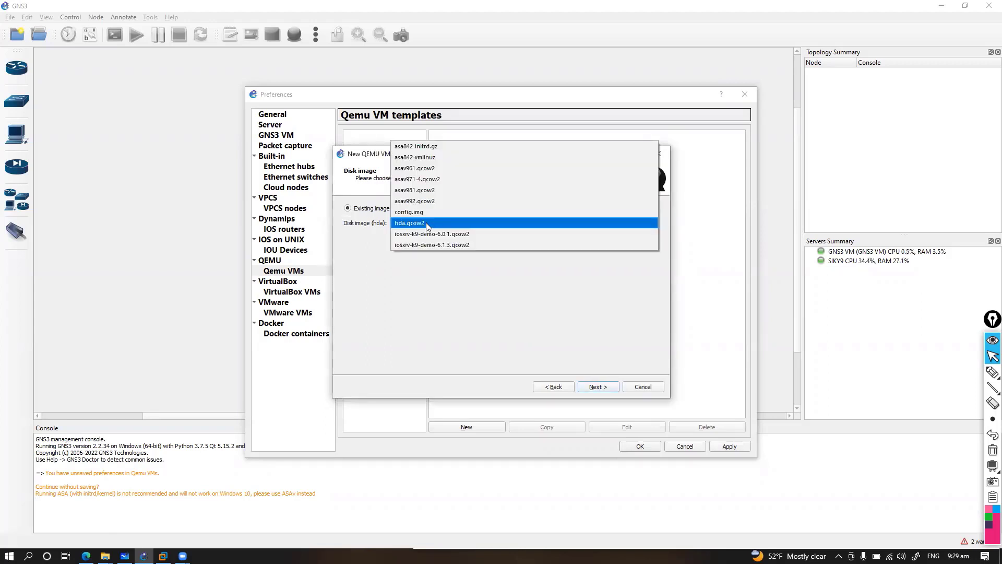
click(426, 223)
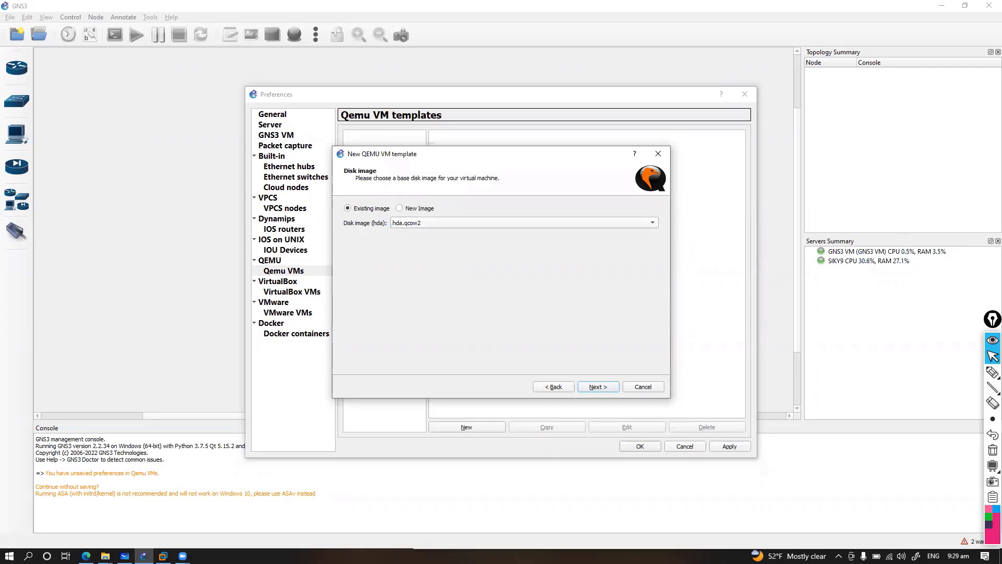
- Switch to the browser to check hda.qcow2 in the Drive folder, return to GNS3 and accept the chosen disk image
key(alt+Tab)
key(alt+Tab)
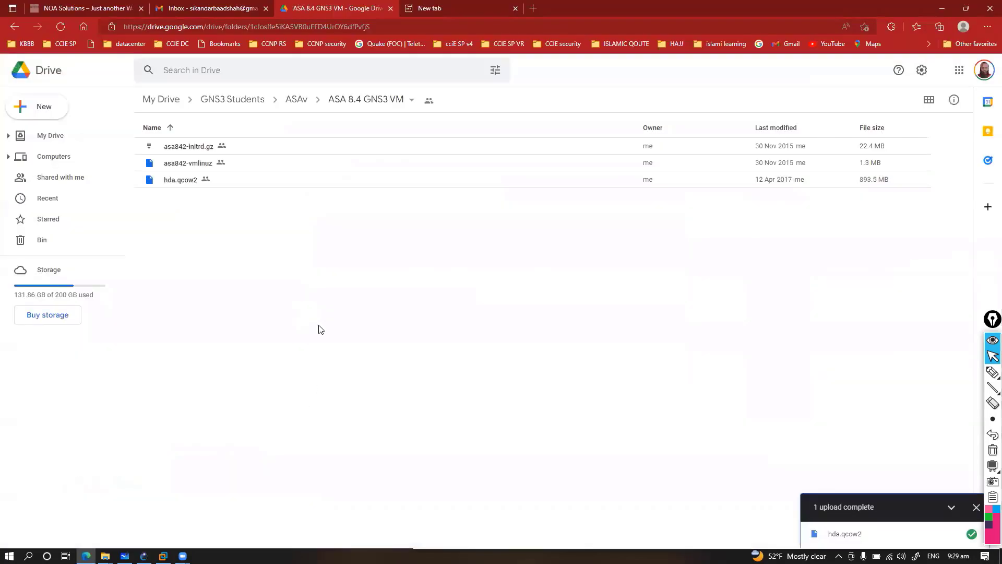
click(181, 182)
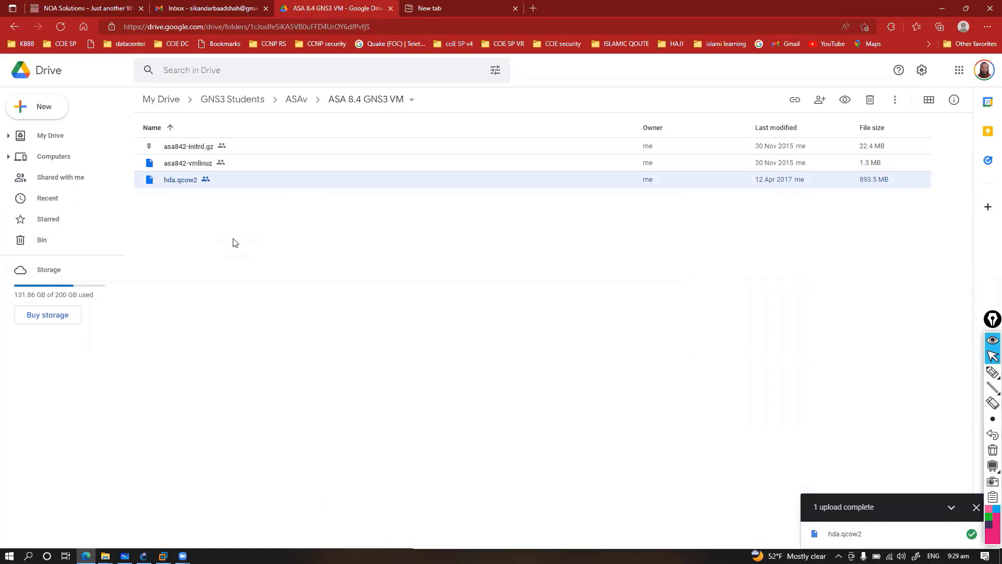
key(alt+Tab)
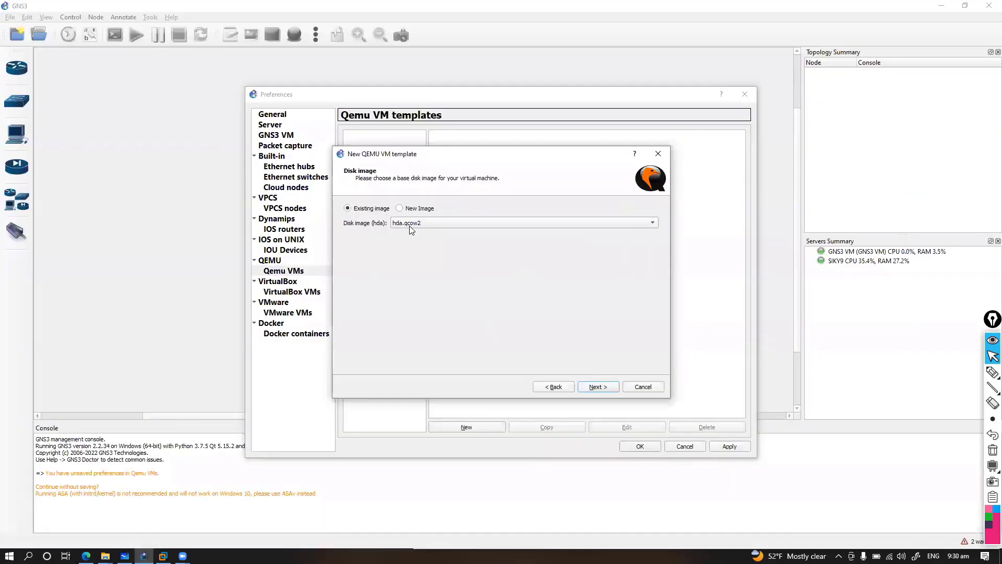
click(599, 388)
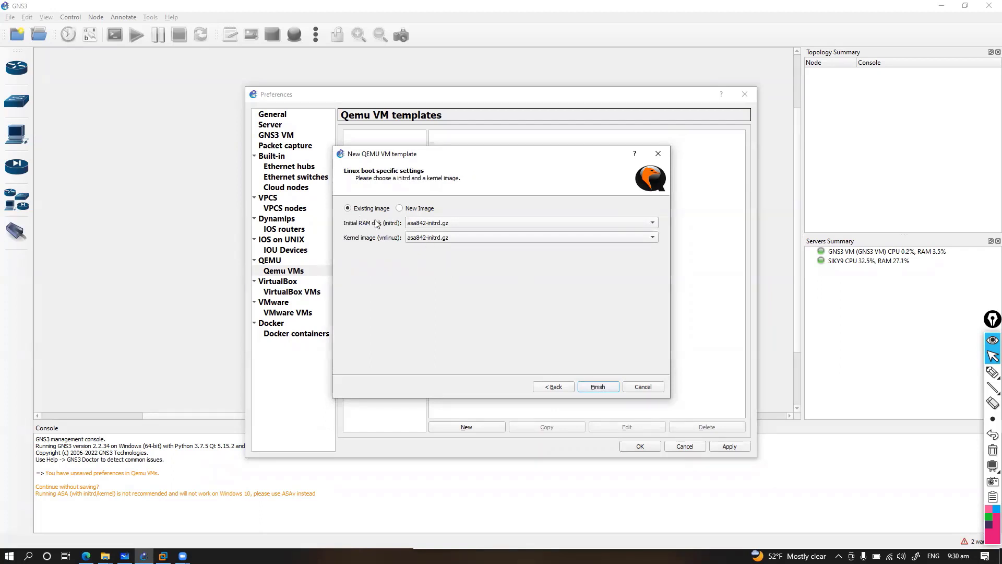
- Switch to the browser to examine the asa842-initrd.gz and asa842-vmlinuz files in the Drive folder, and return to GNS3
key(alt+Tab)
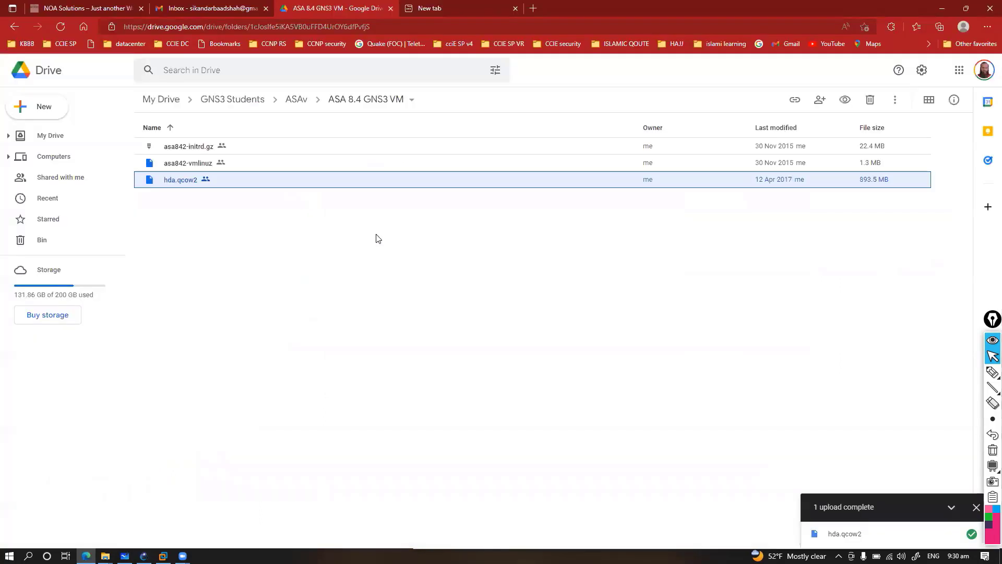
click(189, 152)
click(194, 164)
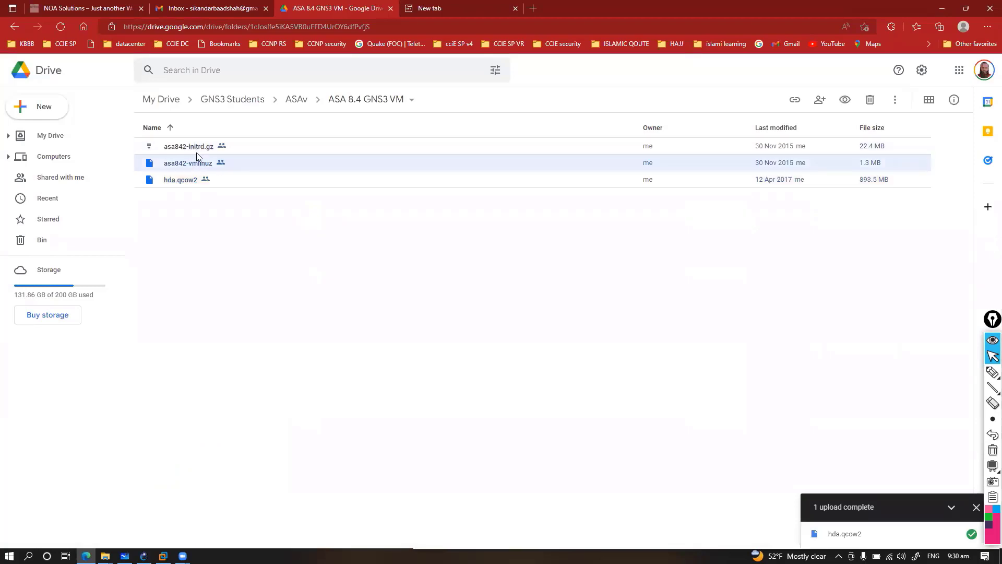
key(alt+Tab)
- Load asa842-initrd from the Desktop's ASA folder as a new initial RAM disk image
click(437, 223)
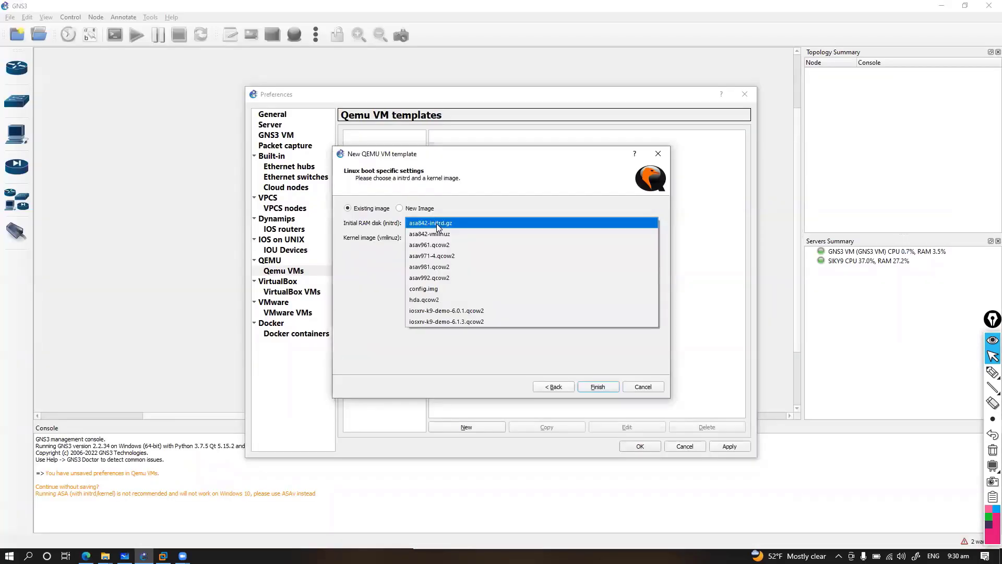
click(436, 223)
click(415, 208)
click(640, 225)
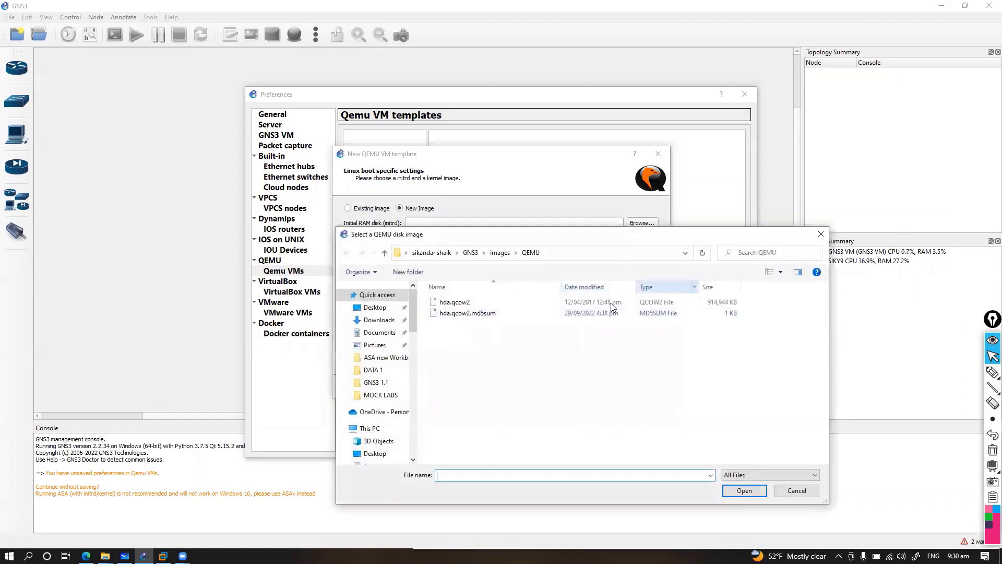
click(376, 308)
drag(508, 244, 527, 254)
double_click(461, 312)
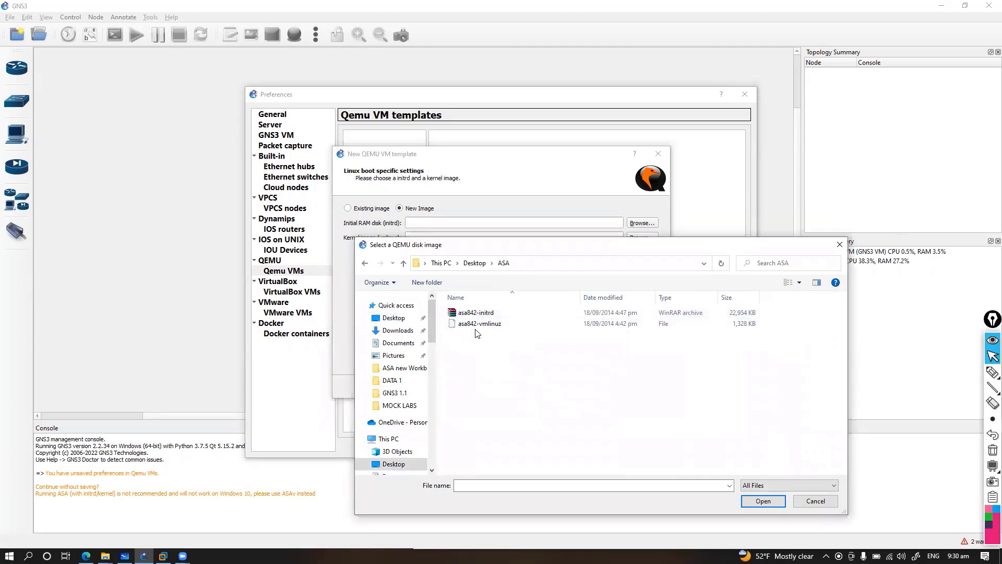
double_click(478, 314)
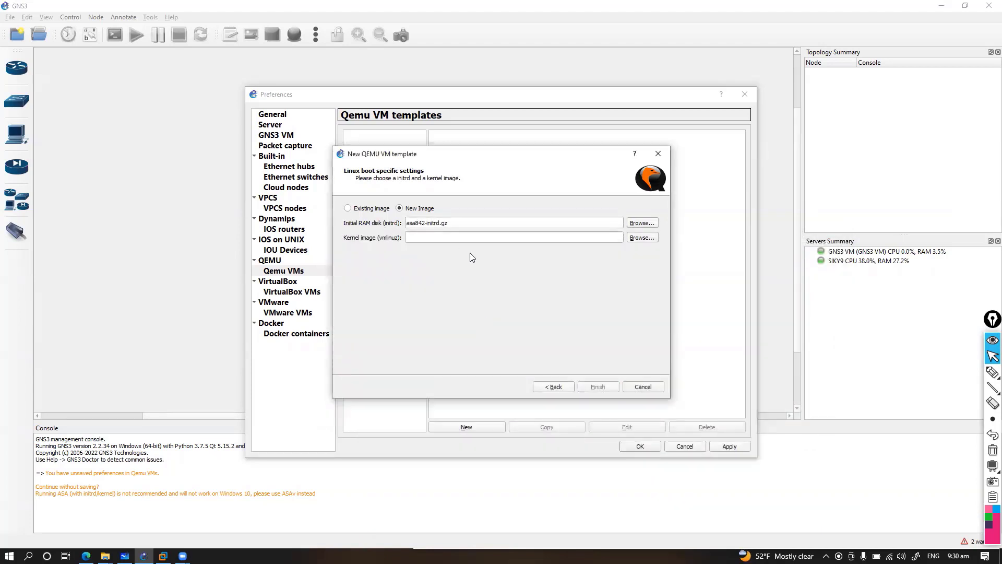
- Load asa842-vmlinuz from the ASA folder as the kernel image, finish the ASA 84 template and save the preferences
click(642, 239)
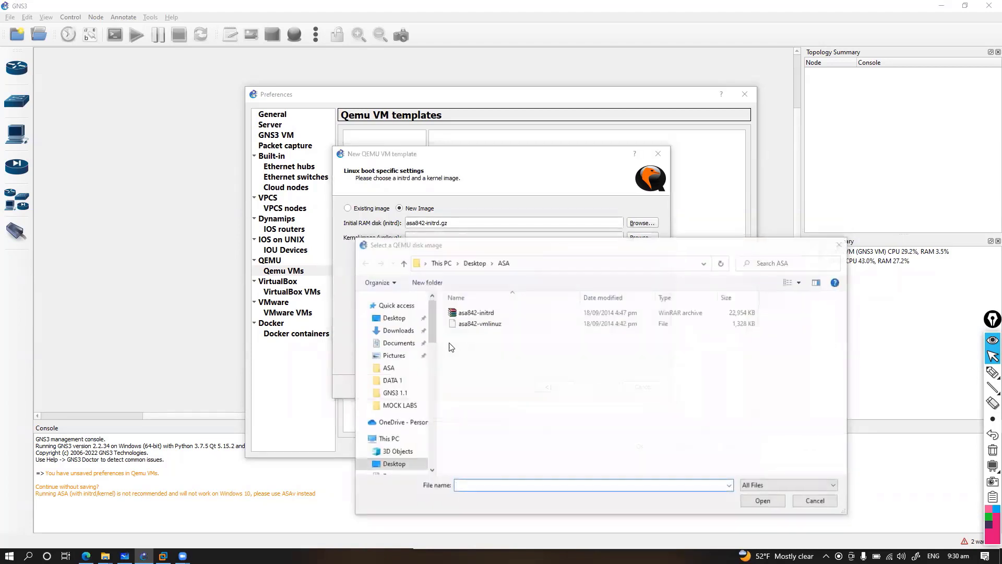
double_click(488, 324)
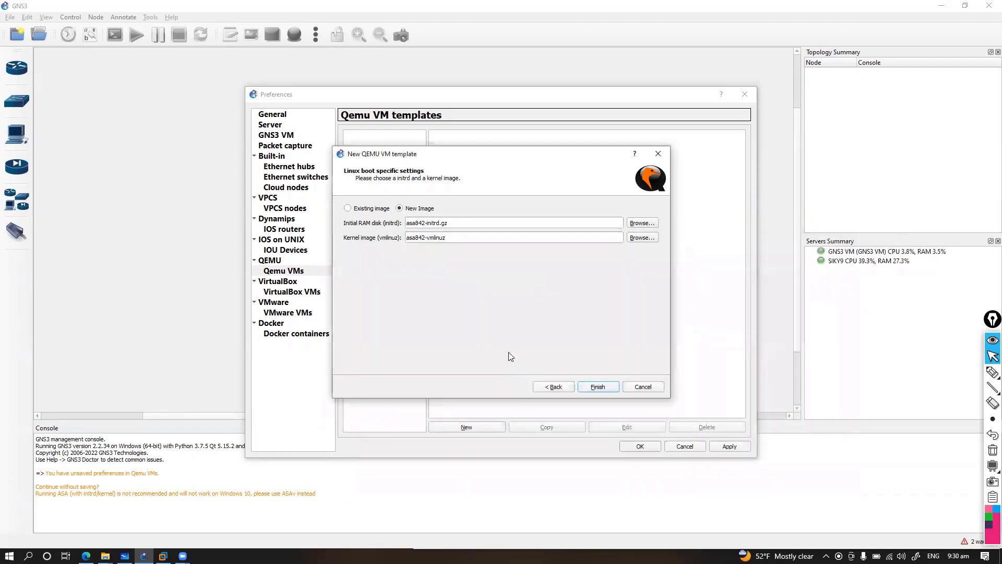
click(604, 389)
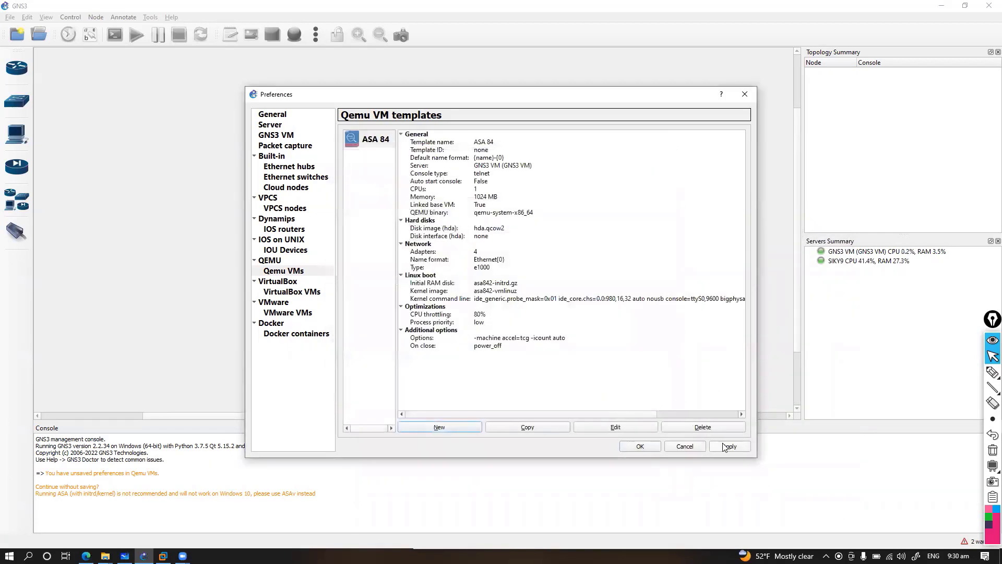
click(641, 447)
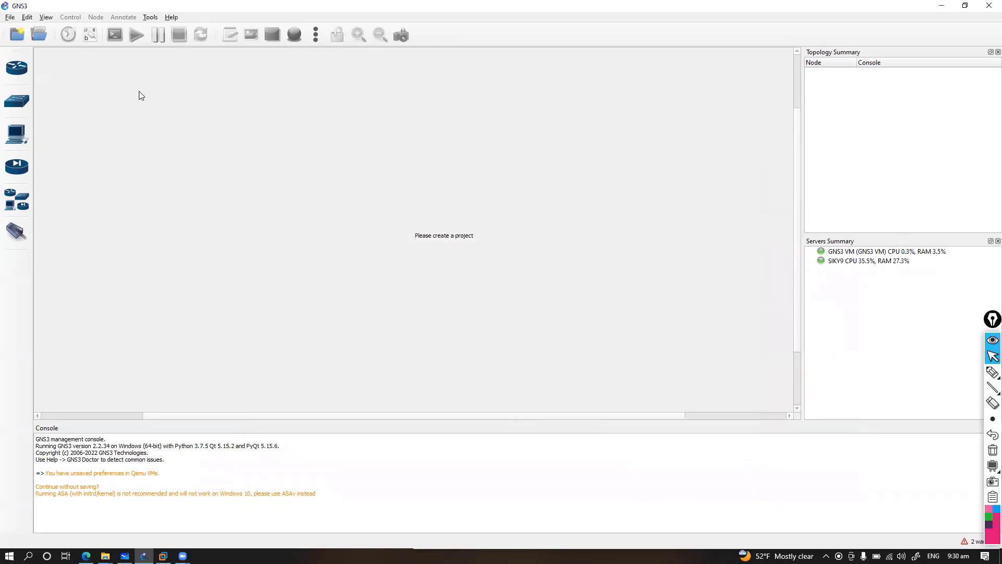
- Show the available security devices and select the ASA 84 template
click(11, 19)
click(190, 96)
click(20, 167)
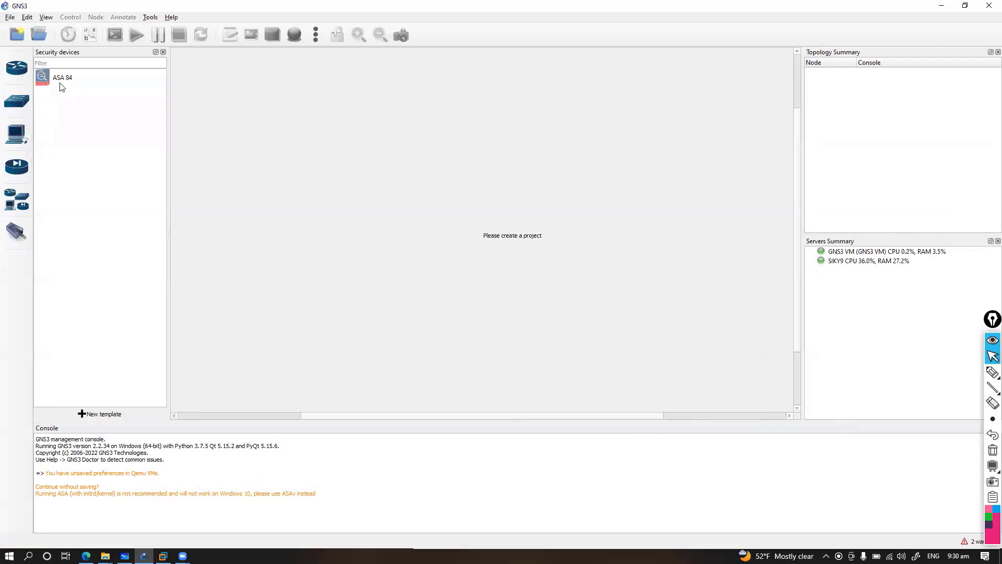
click(62, 83)
- Create a new blank project with the name "untitled" in the default location
click(10, 18)
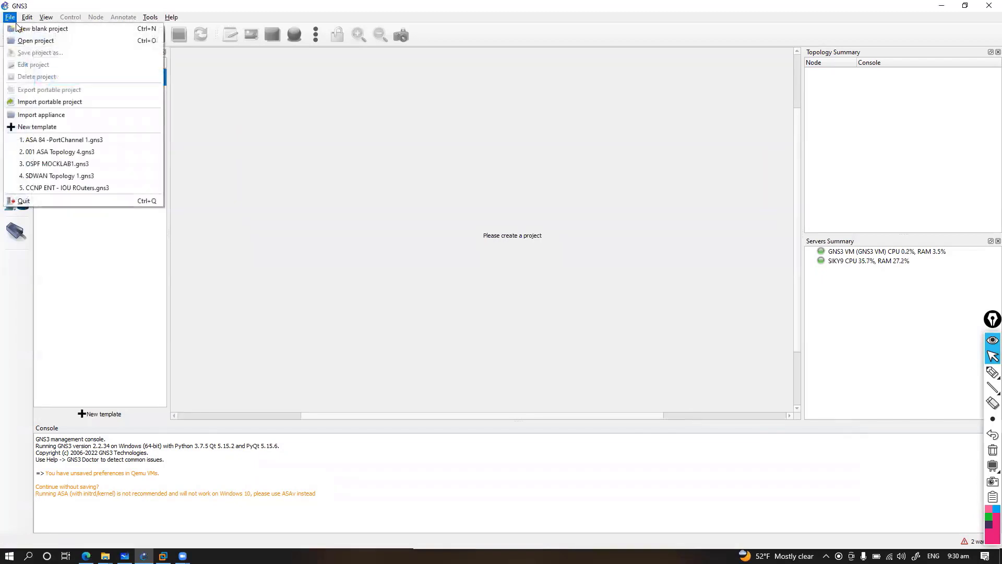
click(31, 27)
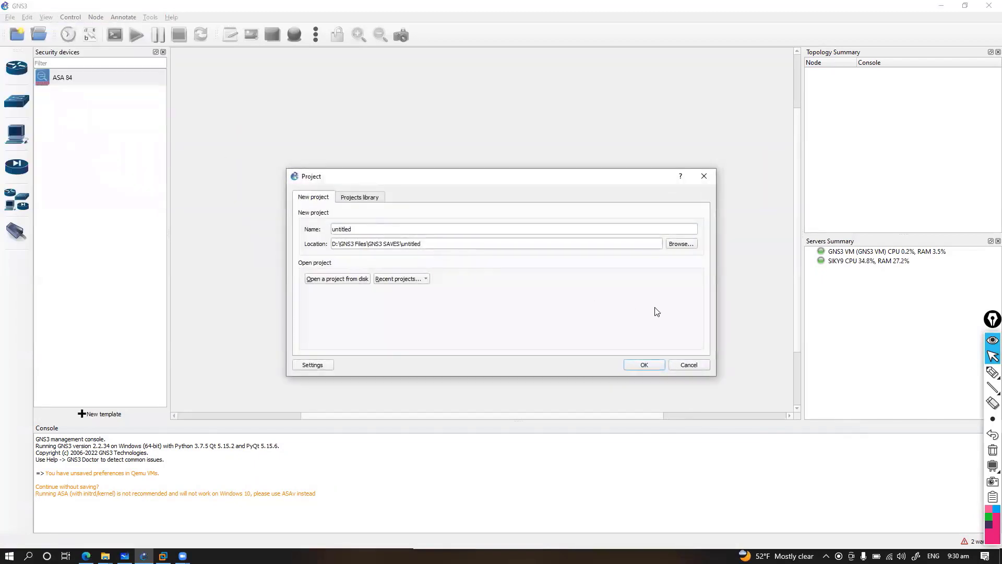
click(645, 365)
- Place an ASA 84 node in the upper part of the workspace and start it
drag(65, 77, 342, 146)
right_click(346, 157)
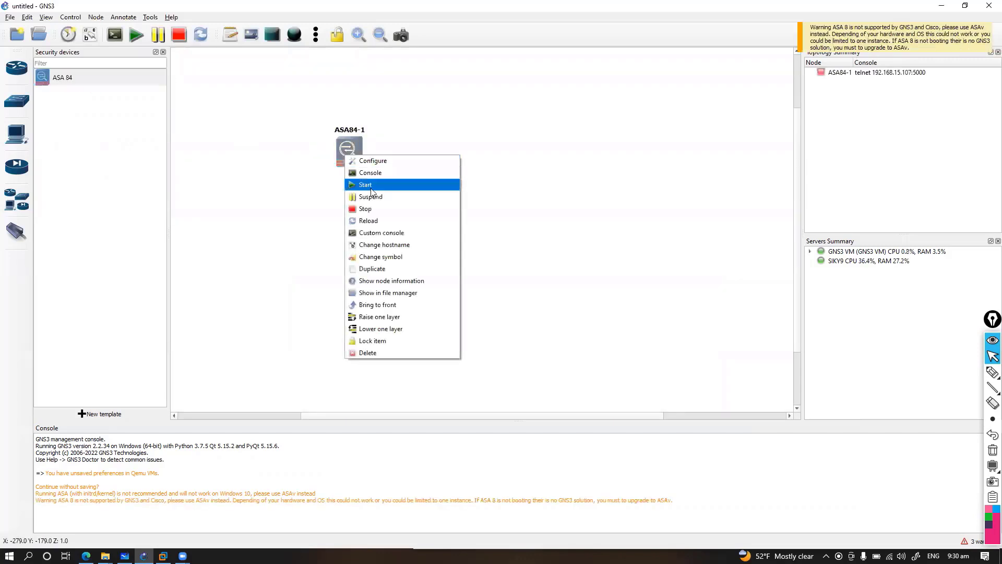
click(371, 192)
- Open the ASA node's console and reposition and widen its window beside the node
right_click(349, 157)
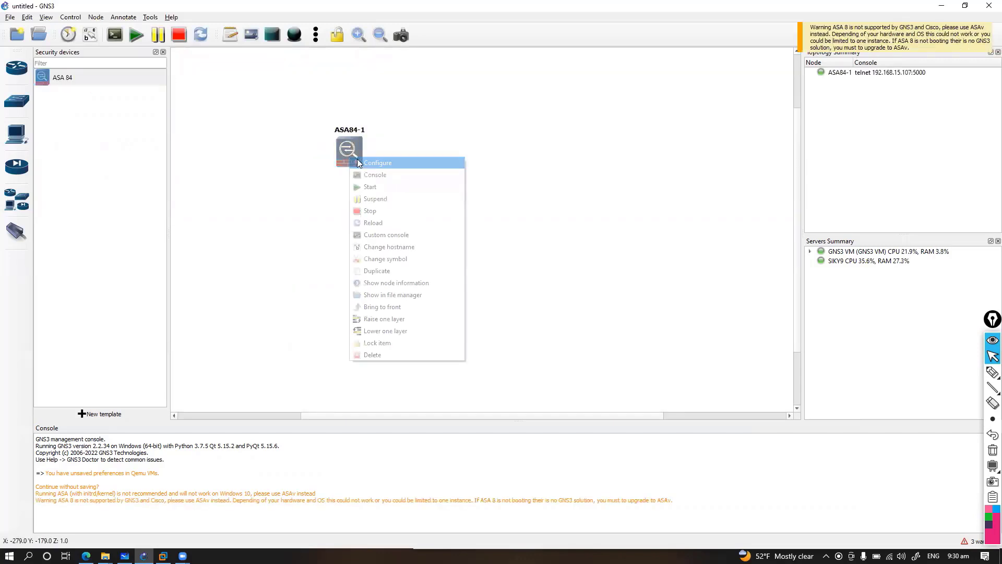
click(370, 177)
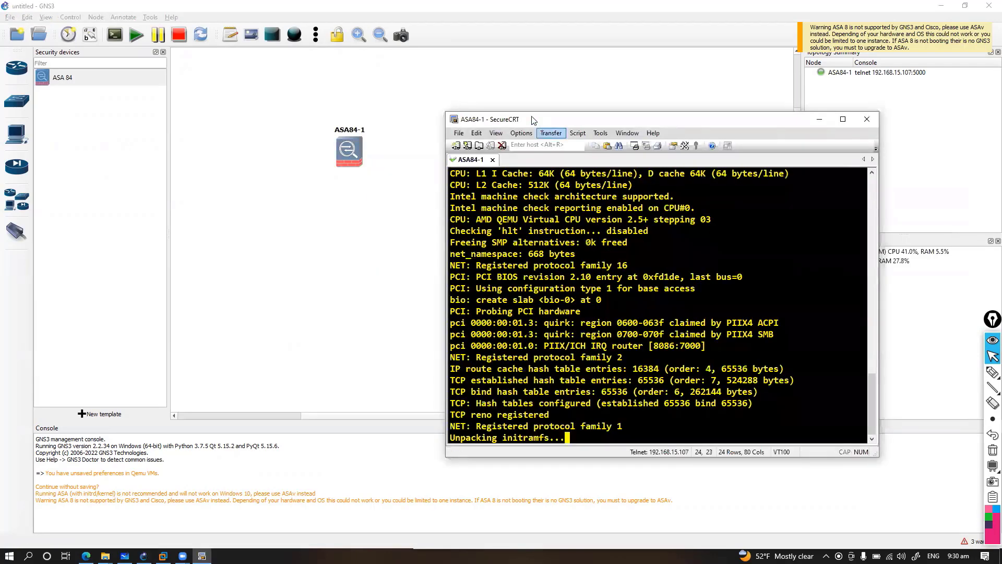
drag(533, 120, 492, 89)
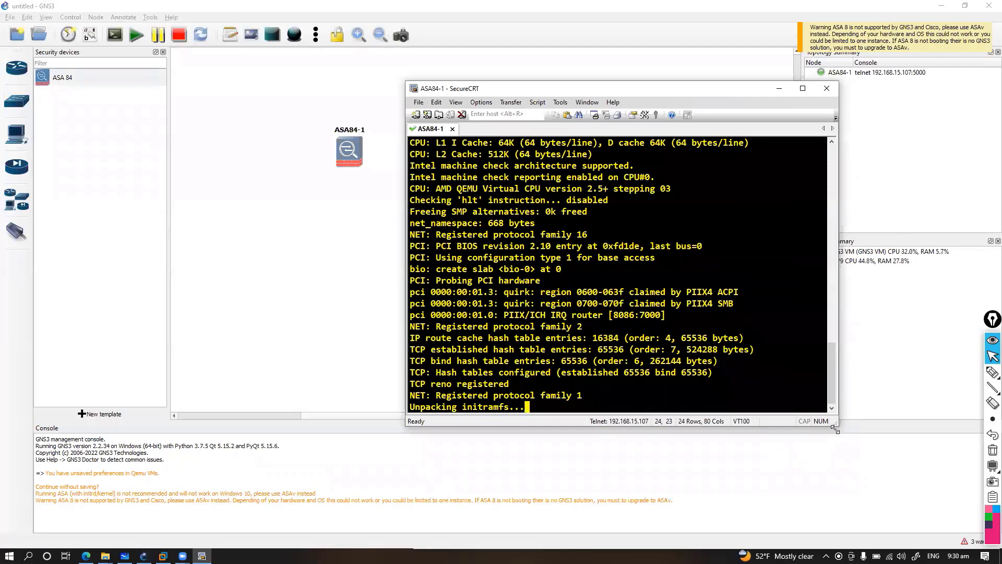
drag(835, 427, 942, 400)
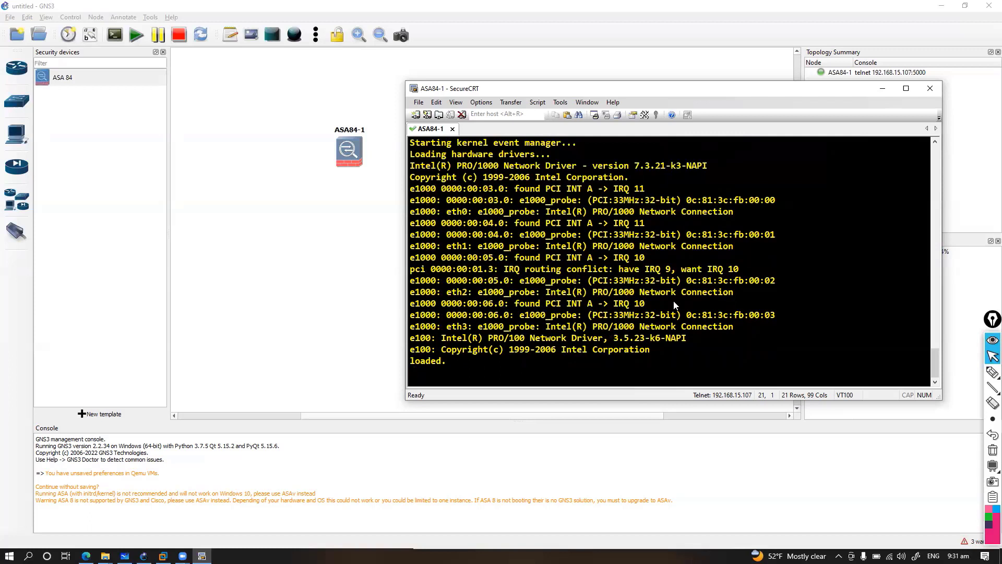
- Bring up the ciscoasa prompt in the console and enter privileged mode with en, leaving the password blank
key(Return)
key(Return)
key(Return)
key(Return)
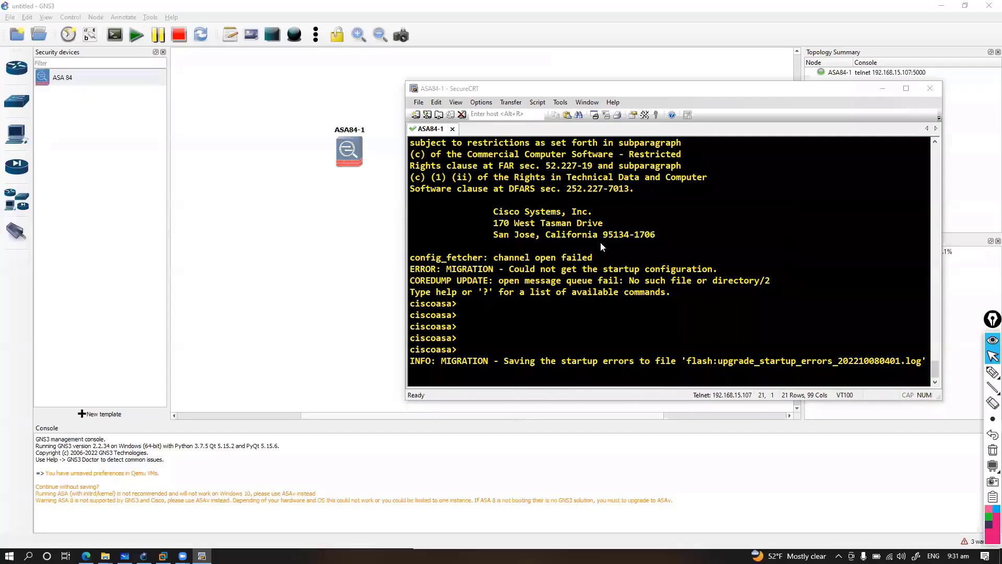
key(Return)
key(Return)
key(Return)
text(en)
key(Return)
key(Return)
key(Return)
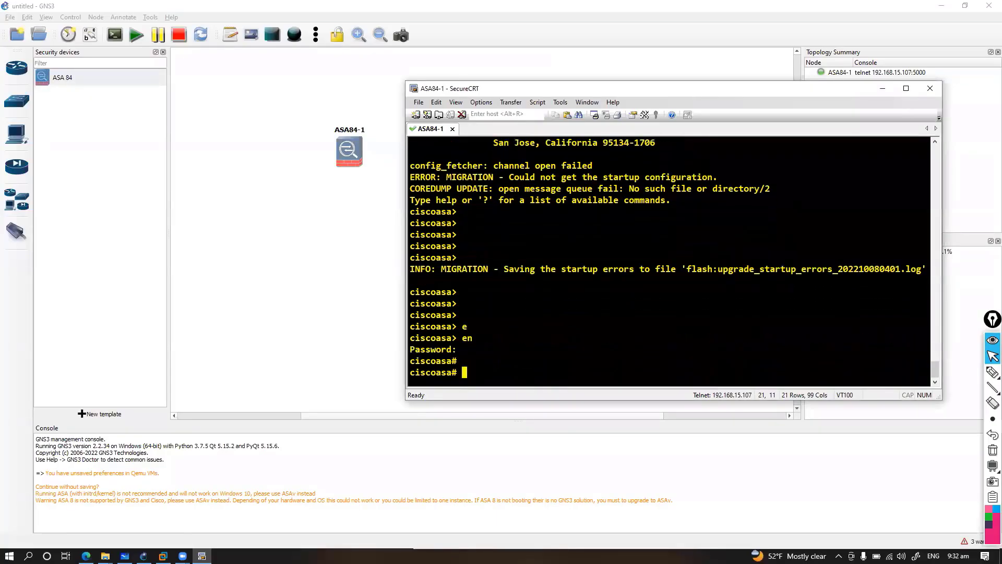
- Enter the ASA's global configuration mode with the command conf t
text(show)
key(BackSpace)
key(BackSpace)
key(BackSpace)
key(BackSpace)
text(conf t)
key(Return)
- Check the command completion of "mode m" at the configuration prompt and clear the line
text(mode)
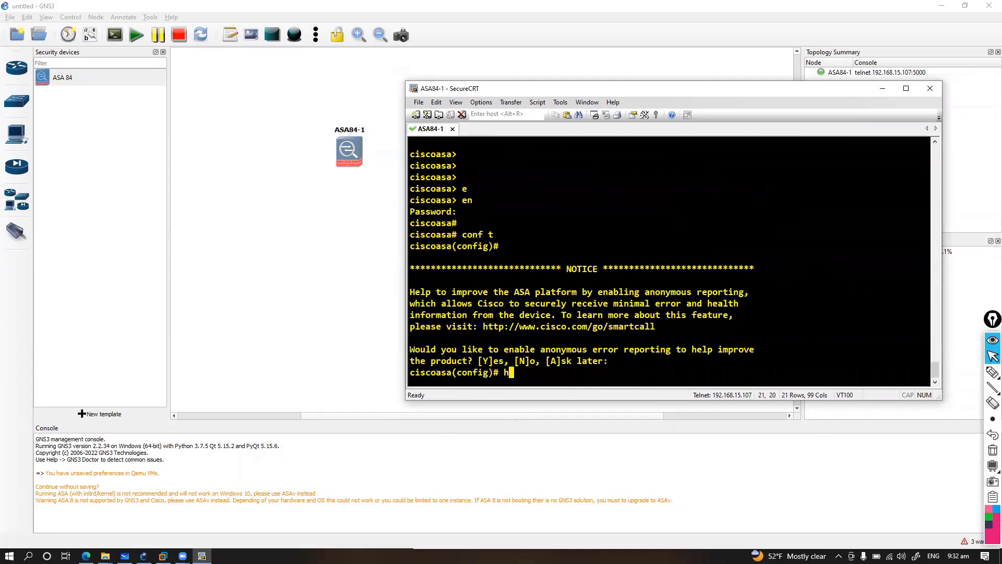
text( m)
key(Tab)
key(BackSpace)
key(BackSpace)
key(BackSpace)
key(BackSpace)
key(BackSpace)
key(BackSpace)
key(BackSpace)
key(BackSpace)
key(BackSpace)
key(BackSpace)
key(BackSpace)
key(BackSpace)
key(BackSpace)
key(BackSpace)
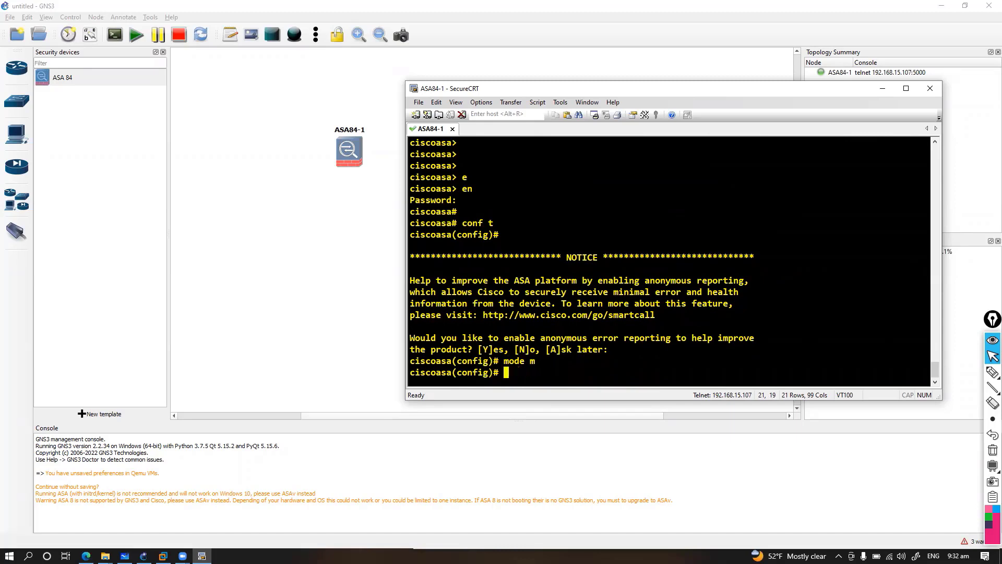
- Check the completion of the interface command "int po" and erase it without running it
text(int po)
key(Tab)
key(BackSpace)
key(BackSpace)
key(BackSpace)
key(BackSpace)
key(BackSpace)
key(BackSpace)
key(BackSpace)
key(BackSpace)
key(BackSpace)
key(BackSpace)
key(BackSpace)
key(BackSpace)
key(BackSpace)
key(BackSpace)
key(BackSpace)
key(BackSpace)
key(BackSpace)
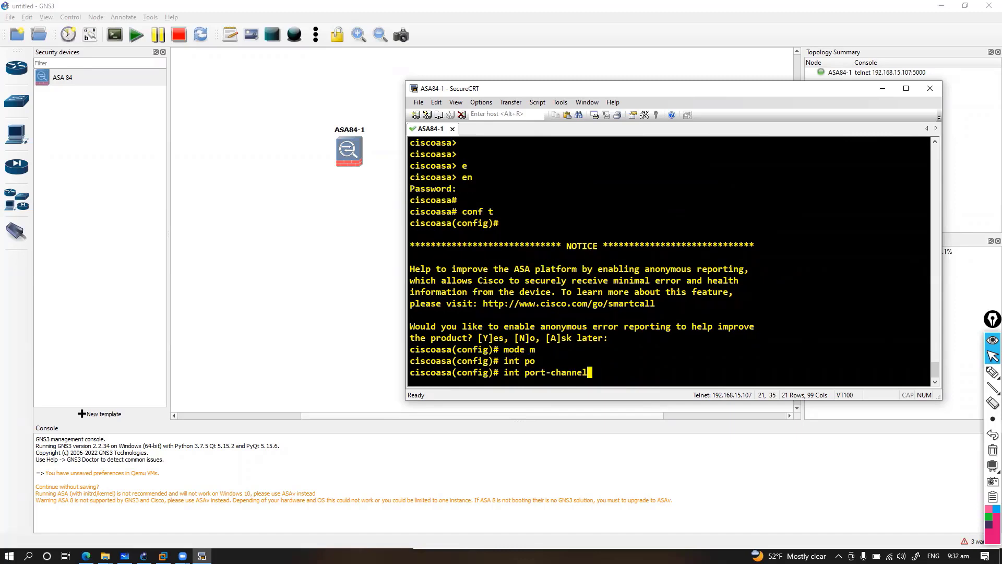
text(ed)
key(BackSpace)
key(BackSpace)
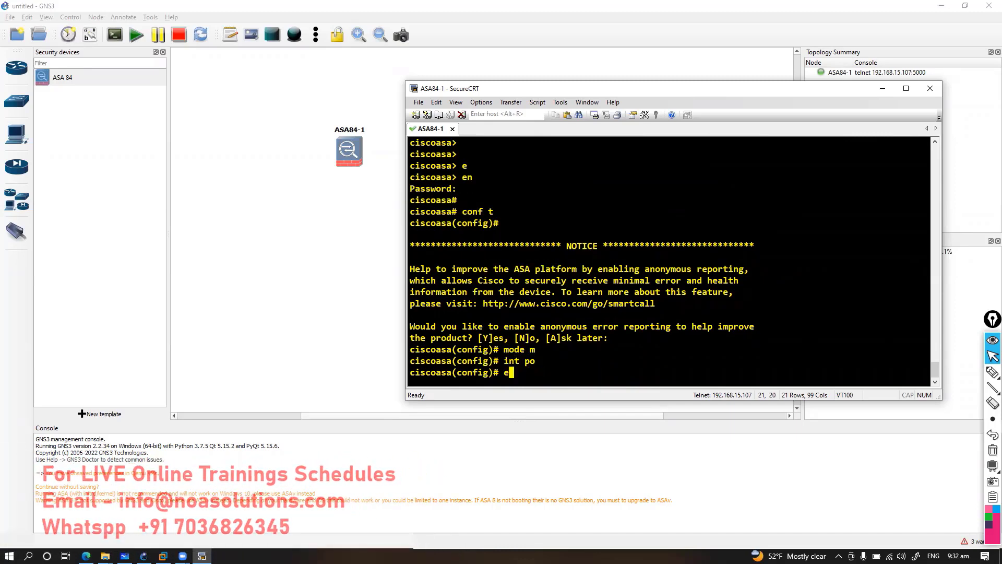
- Check the completion of "fa" at the configuration prompt and remove the text again
text(fa)
key(Tab)
key(BackSpace)
key(BackSpace)
key(BackSpace)
key(BackSpace)
key(BackSpace)
key(BackSpace)
key(BackSpace)
key(BackSpace)
key(BackSpace)
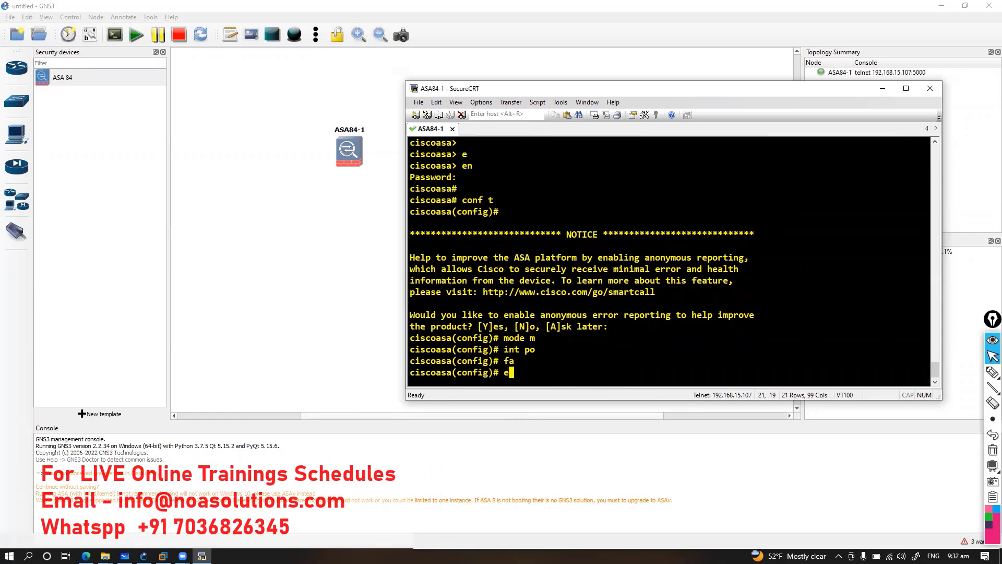
- Save the ASA's configuration with the write command
text(edn)
key(Return)
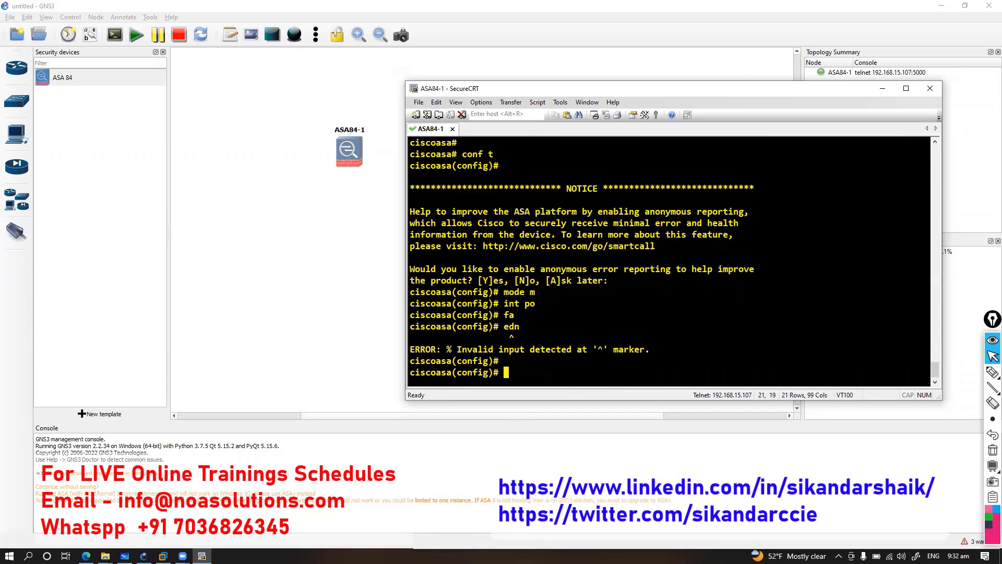
key(Return)
text(wr)
key(Tab)
key(Return)
key(Return)
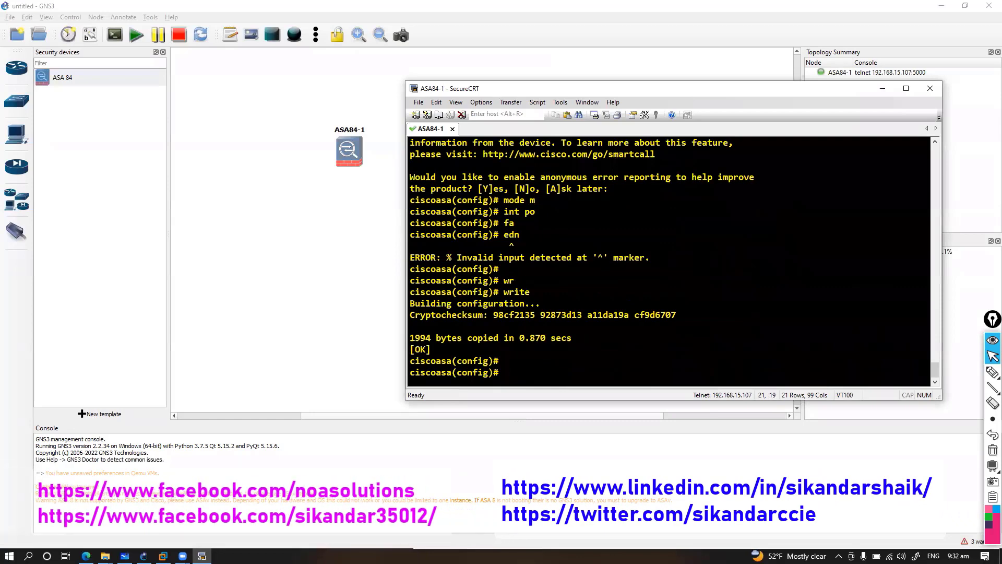